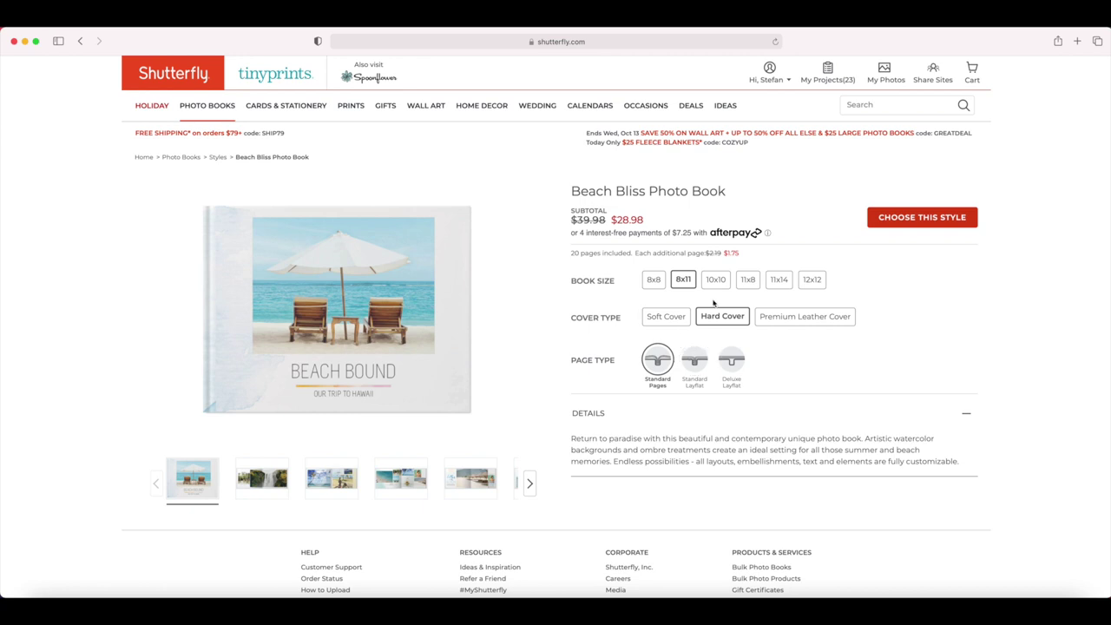
Start the Beach Bliss photo book with the Make It Fast option, using 13 Shutterfly photos and continuing with fewer than recommended.
click(923, 218)
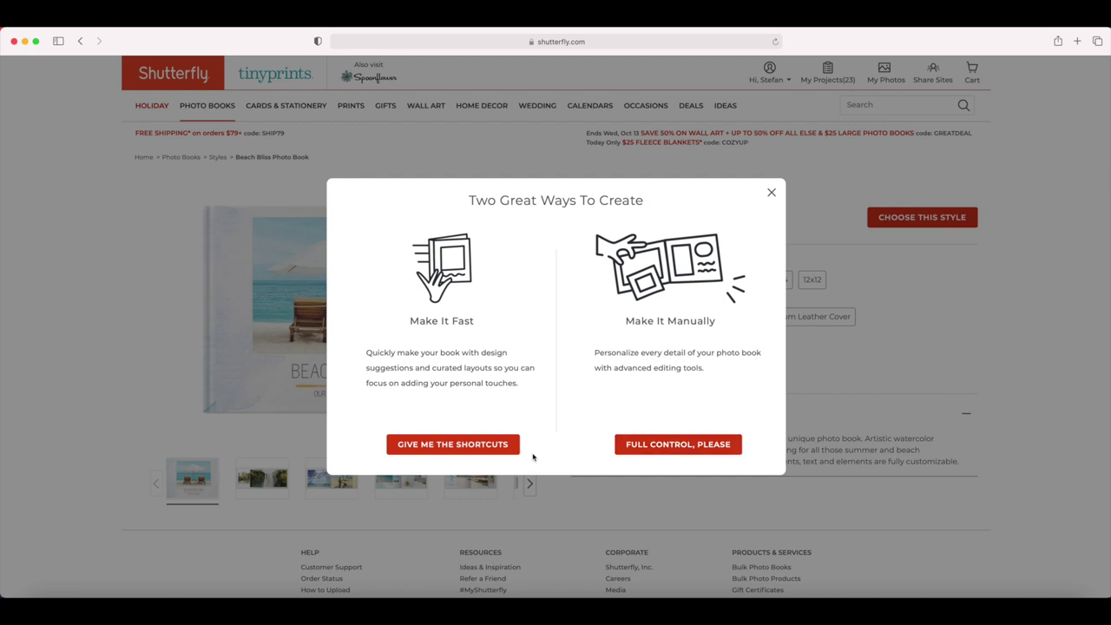
click(492, 445)
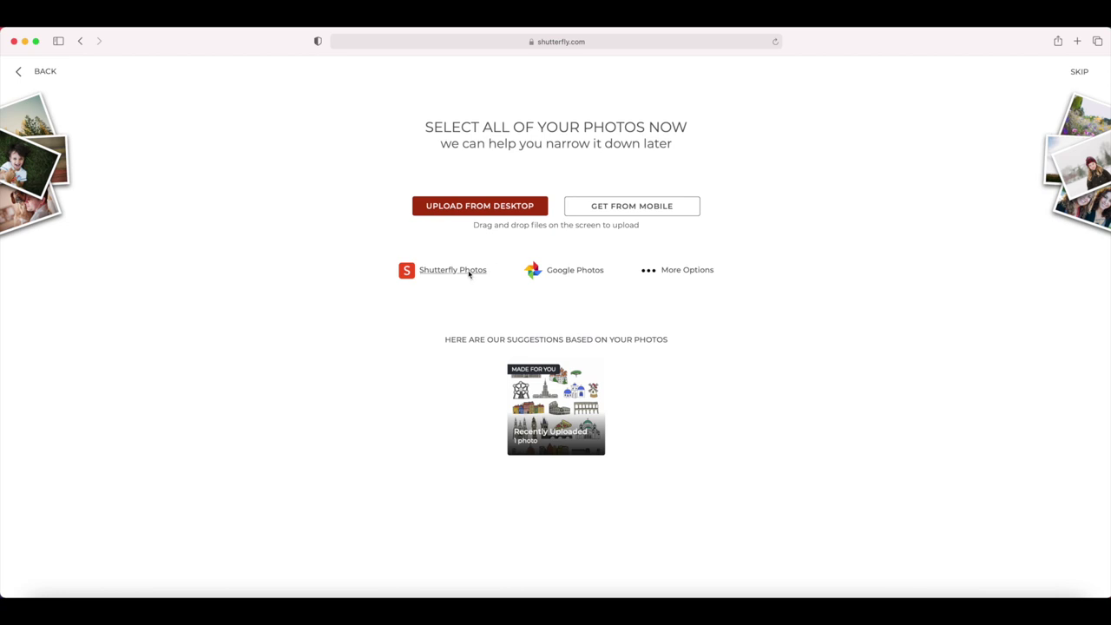
click(469, 273)
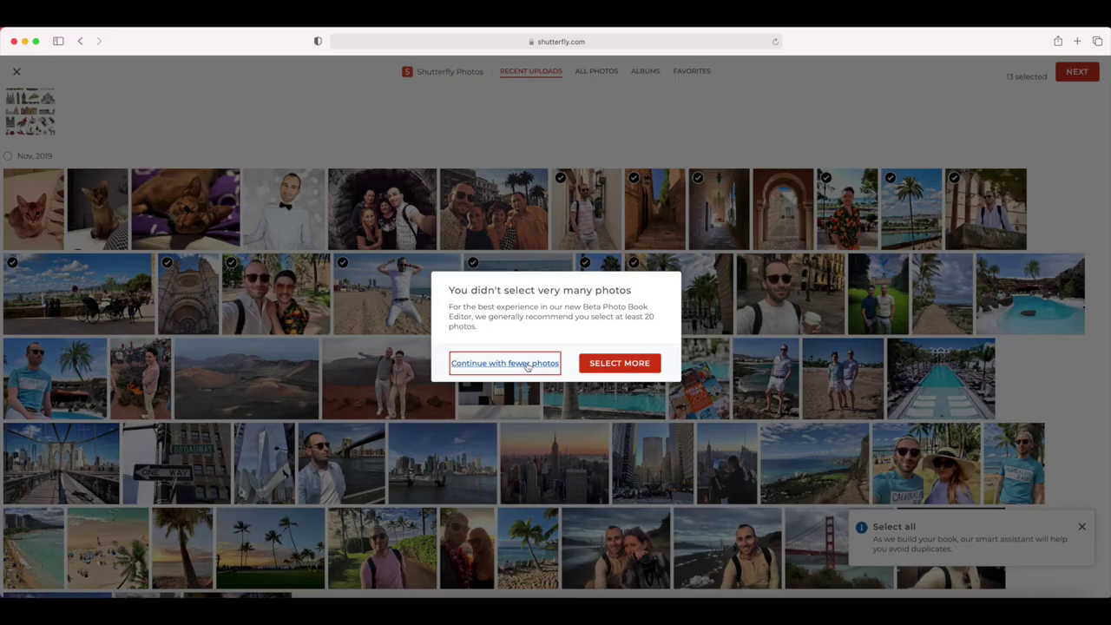
click(526, 364)
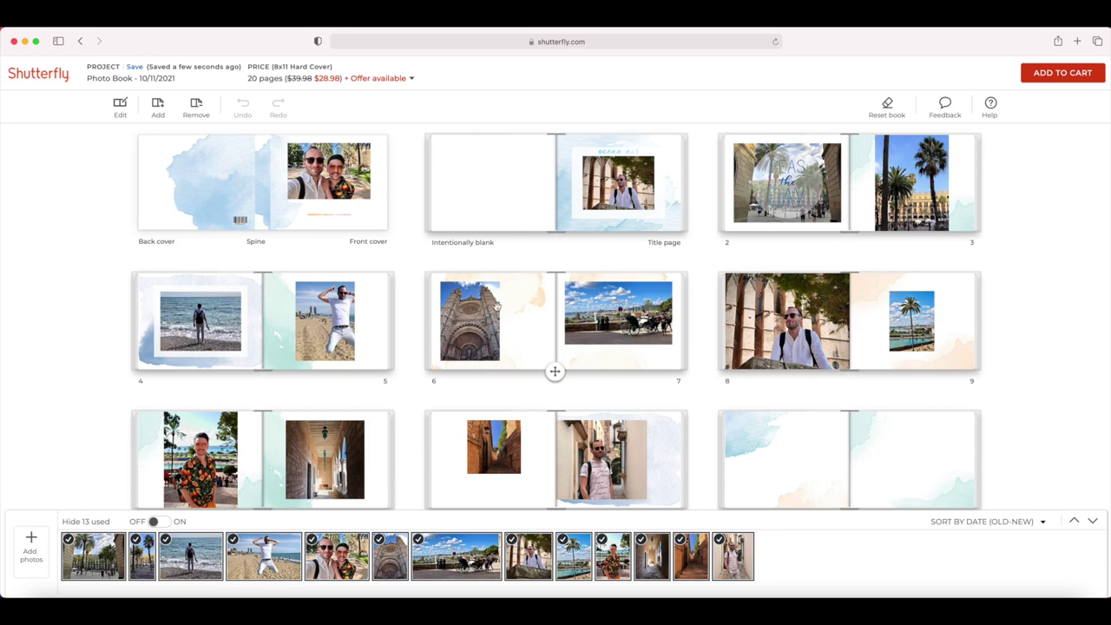
Open the book for page editing and go from the front cover to pages 2 and 3.
click(120, 107)
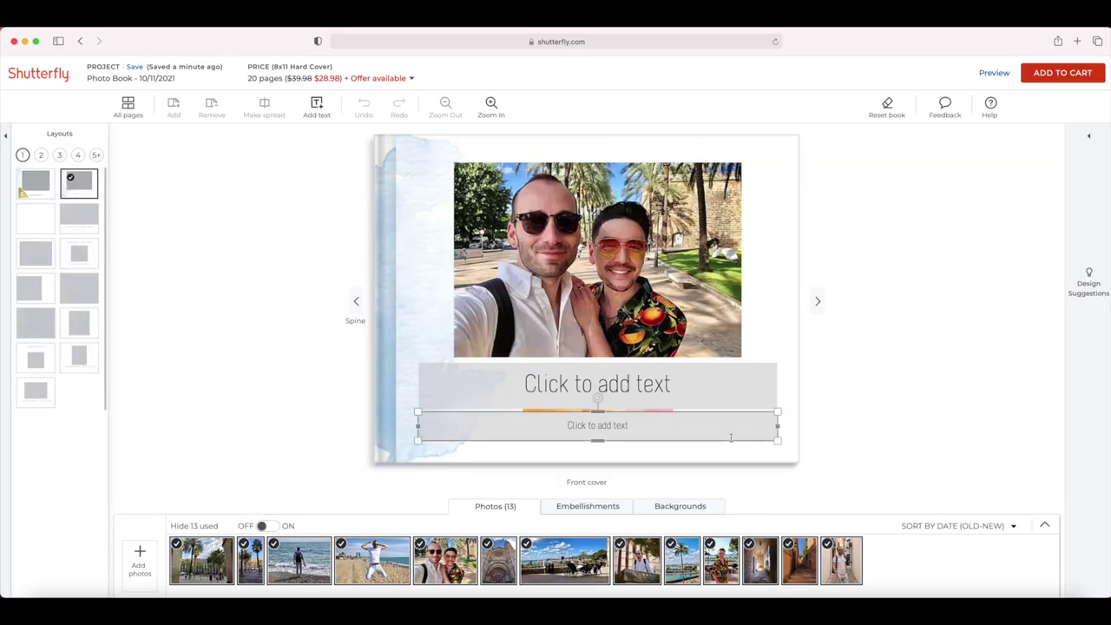
click(818, 301)
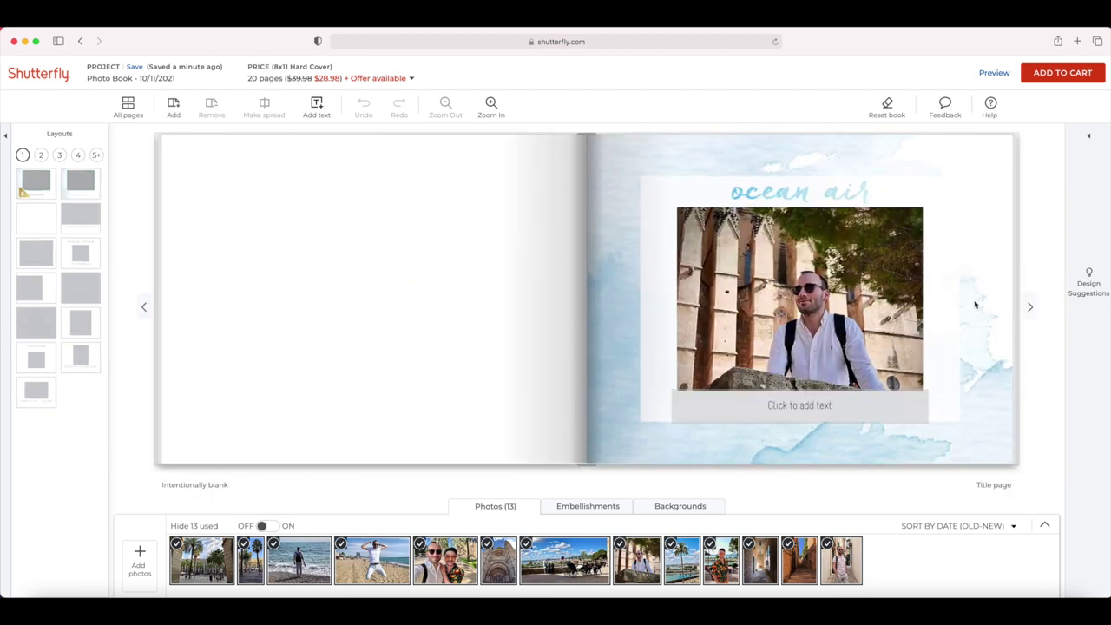
click(1033, 307)
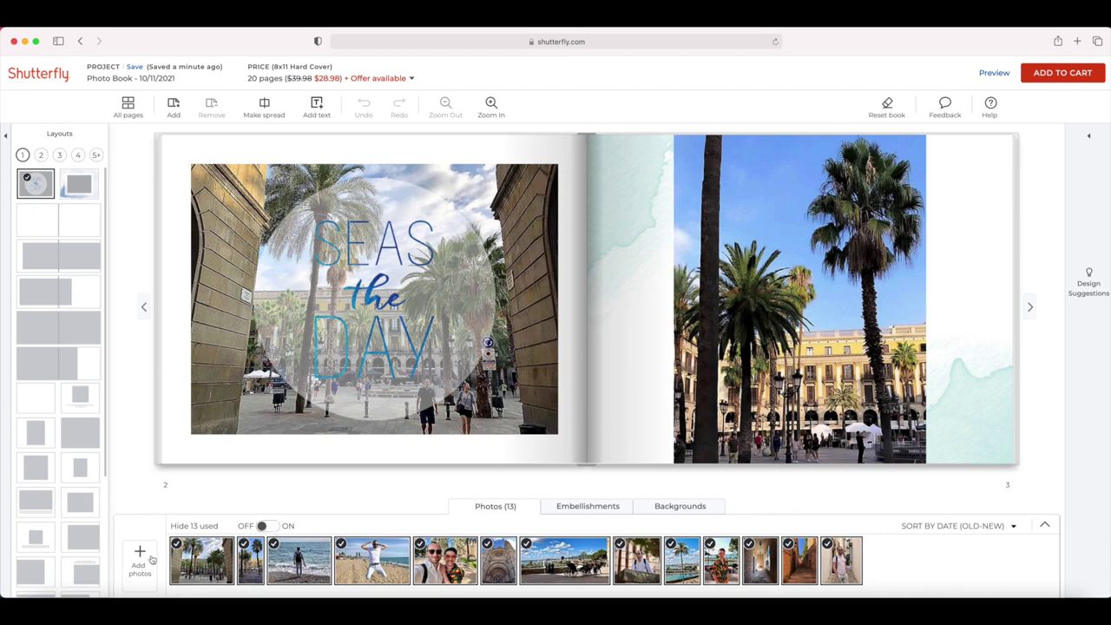
Browse the full collections of embellishments and backgrounds available for the book.
click(579, 508)
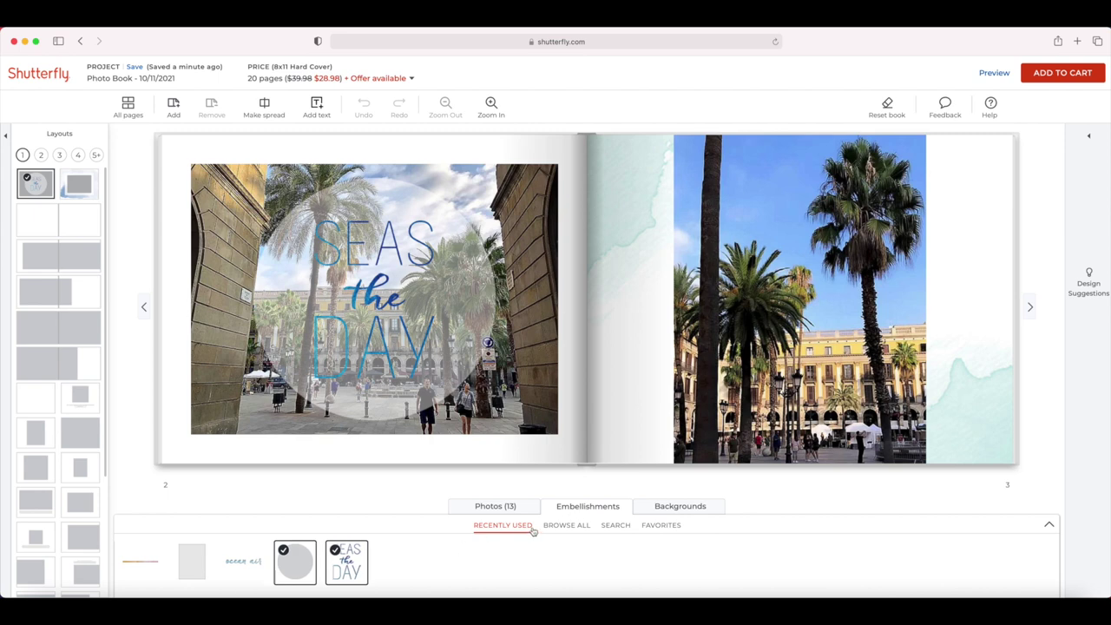
click(568, 525)
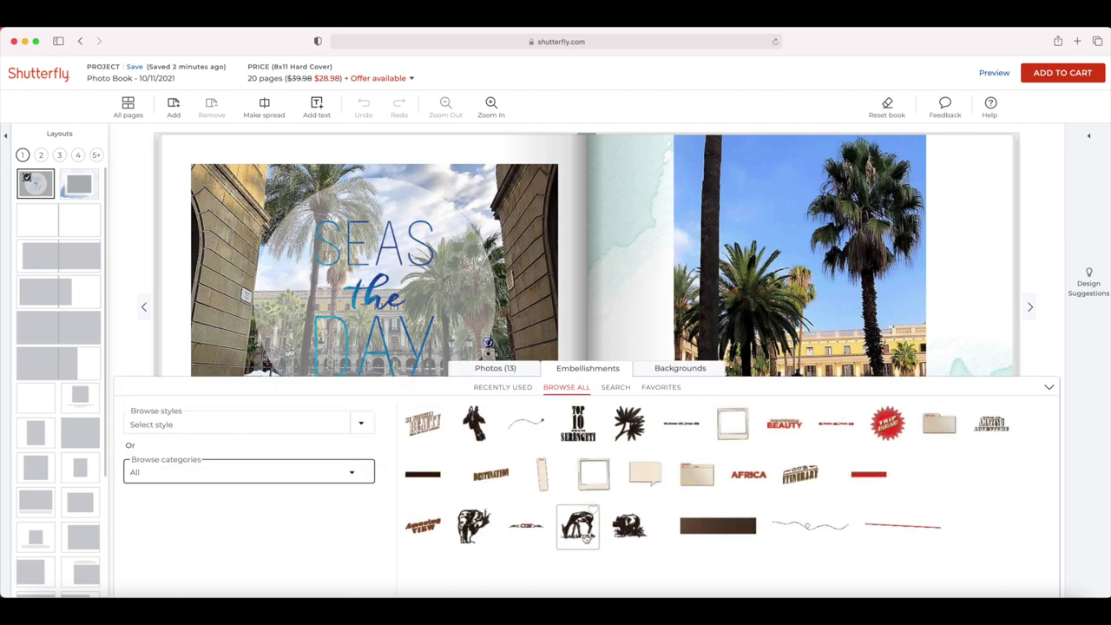
scroll(642, 514, down, 2)
scroll(643, 513, down, 10)
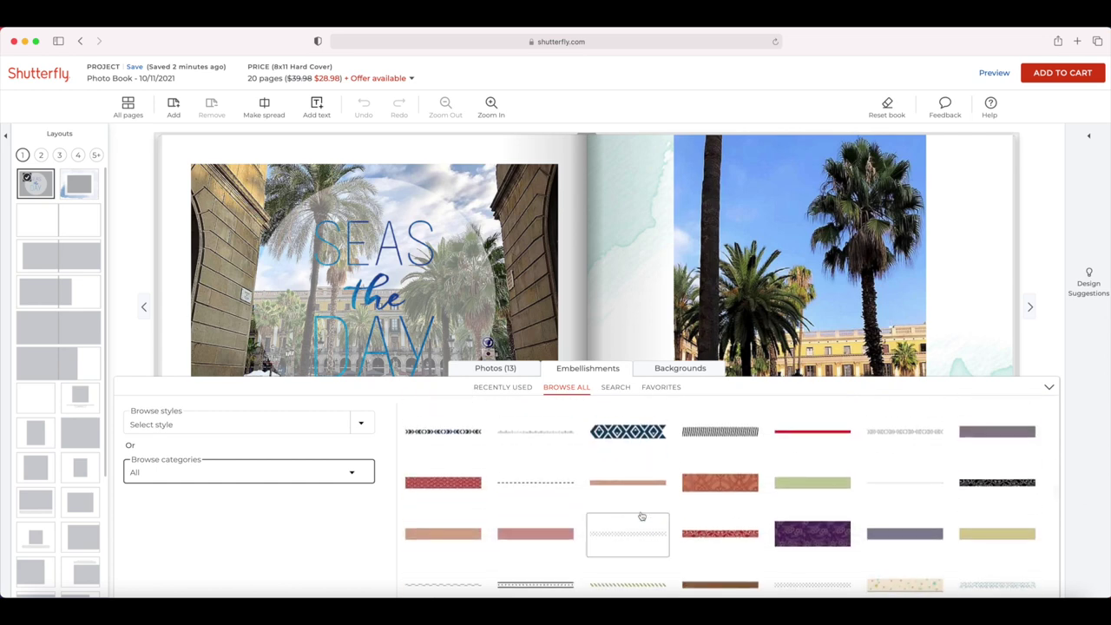
click(680, 371)
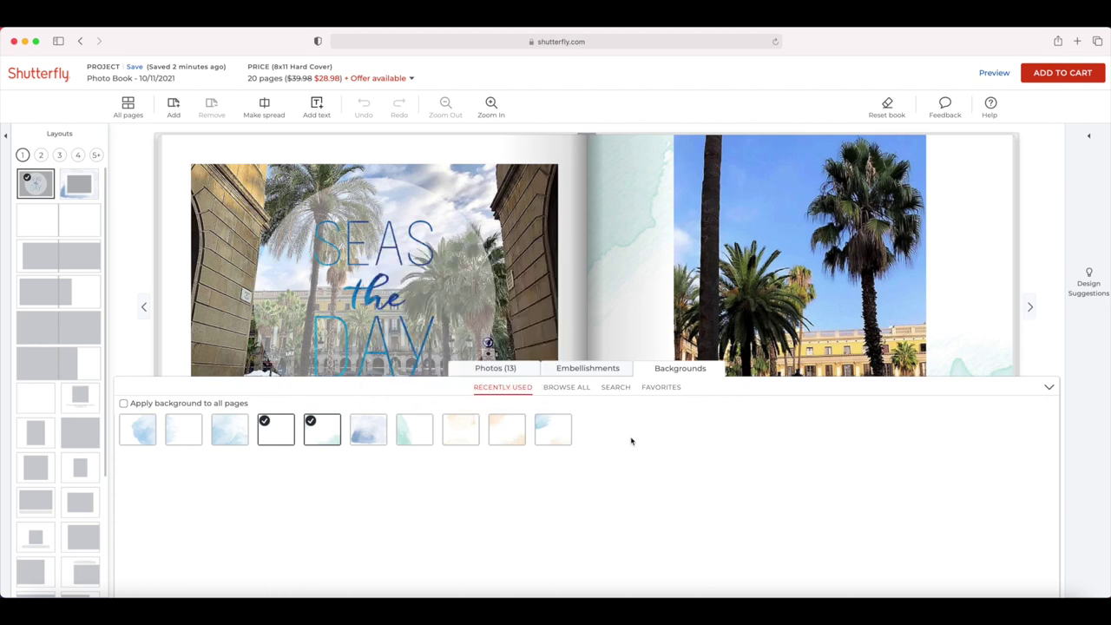
click(576, 388)
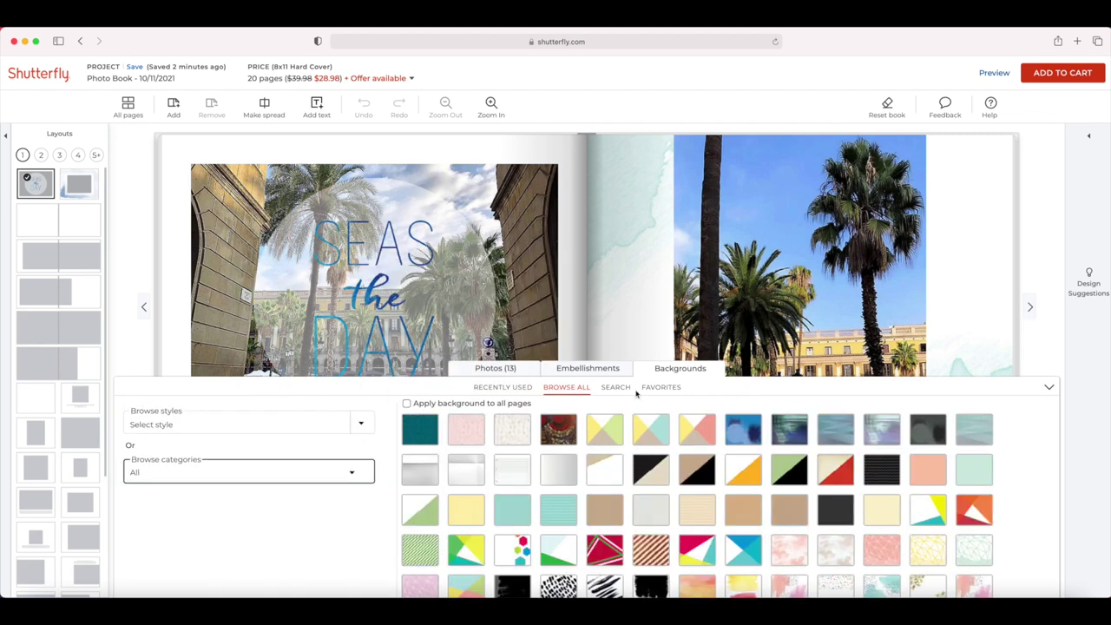
click(1050, 387)
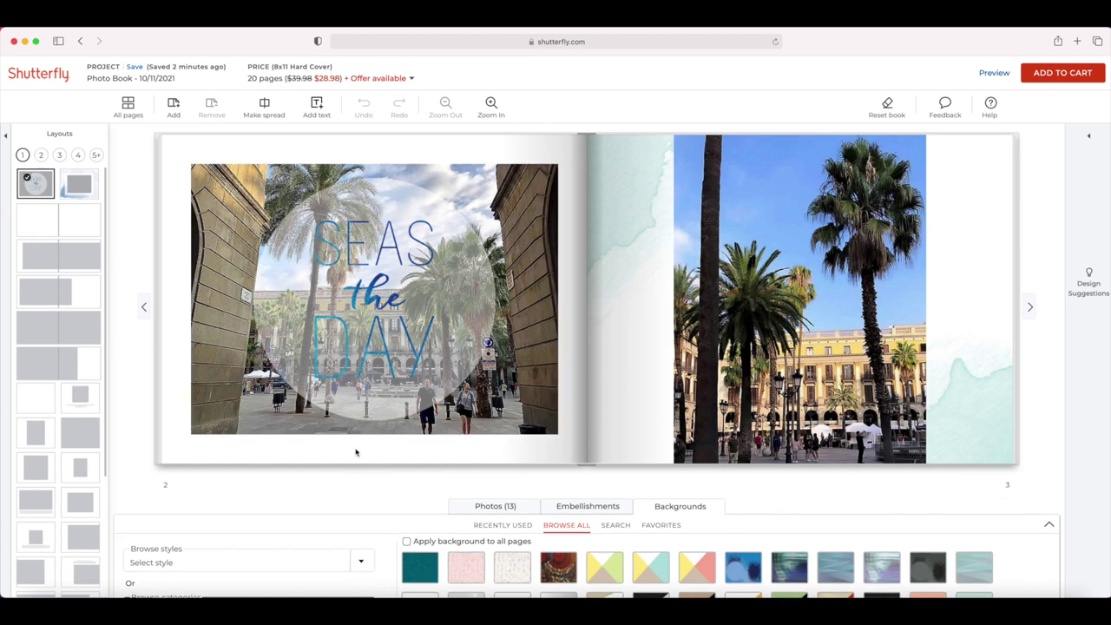
Collapse and reopen the page layouts, and look through the layouts for two photos.
click(5, 140)
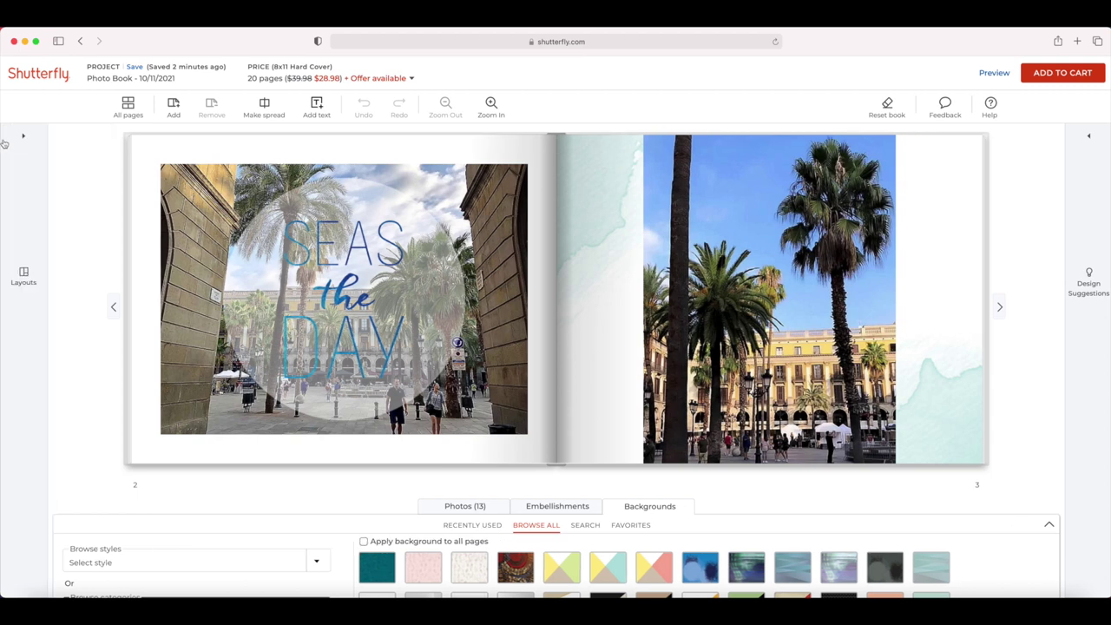
click(25, 276)
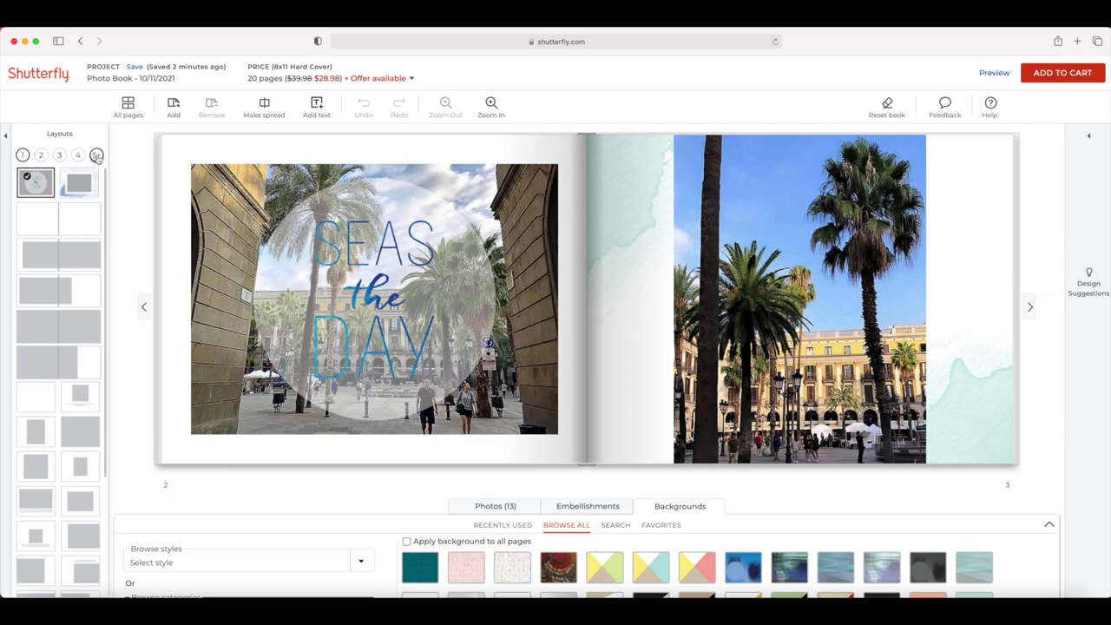
click(42, 156)
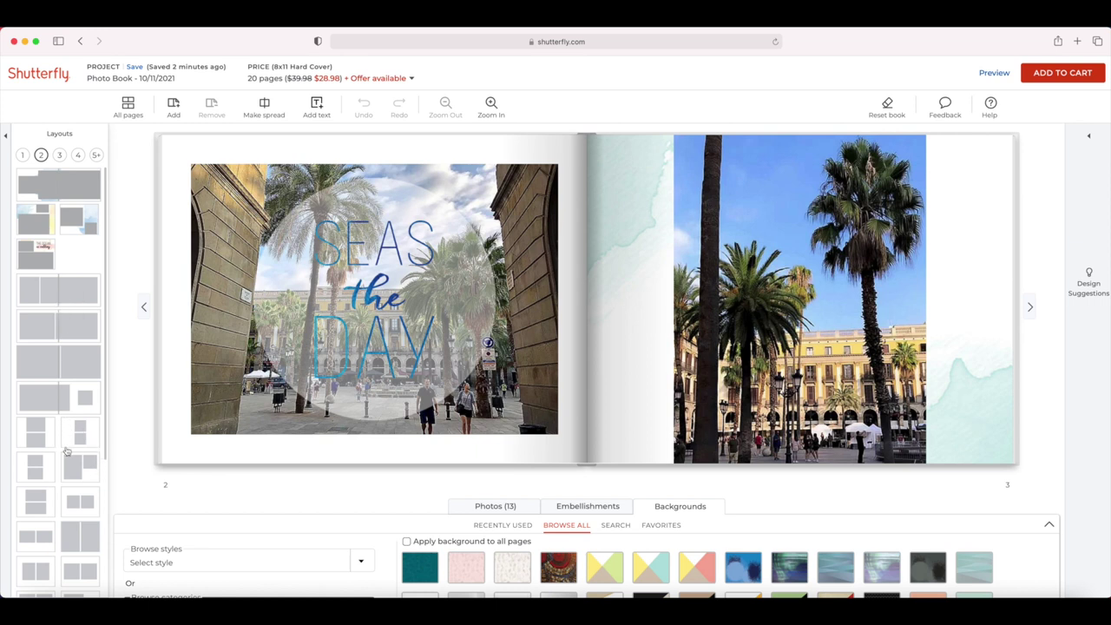
scroll(65, 438, down, 5)
scroll(51, 370, up, 8)
View the overview of all pages, return to editing pages 2 and 3, and show their design suggestions.
click(126, 107)
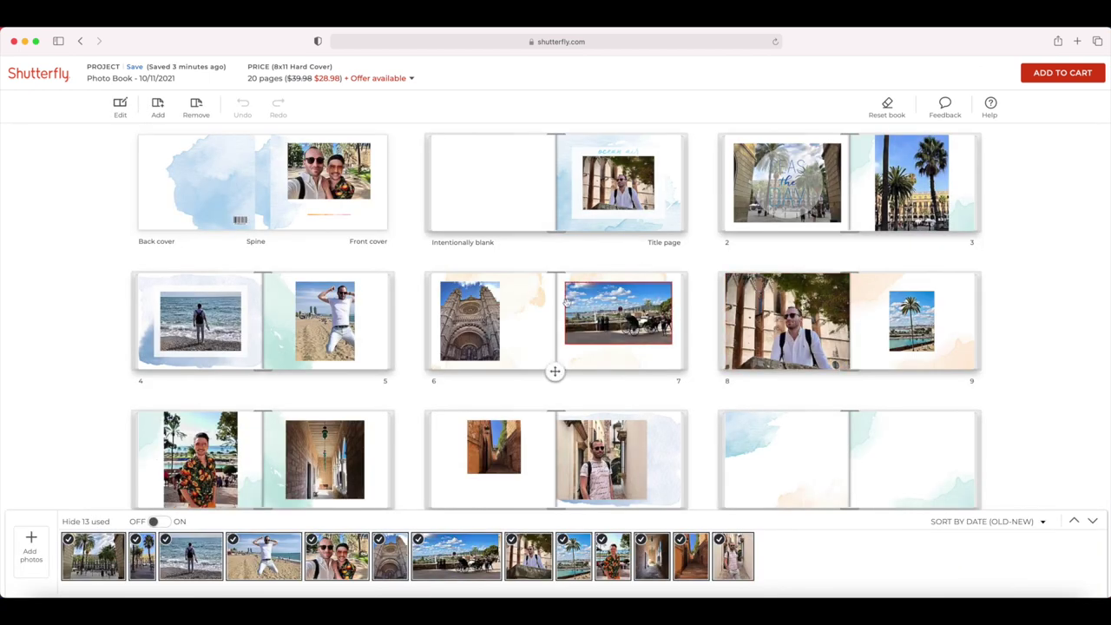
click(119, 106)
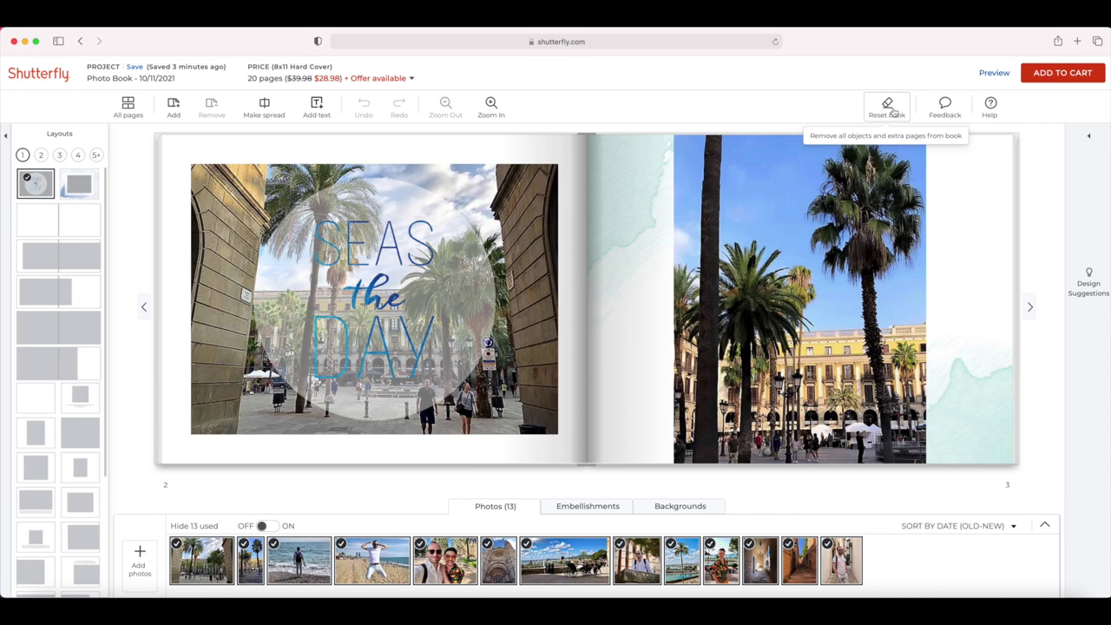
click(1095, 283)
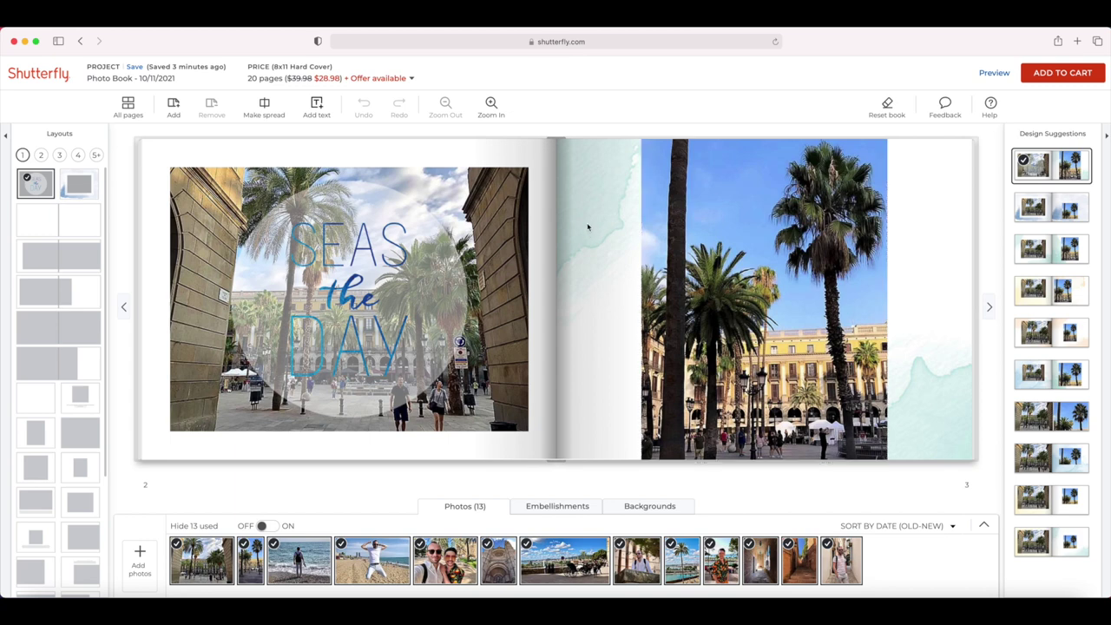
Review the book's price details, including the cover type, pages and binding, and extra options.
click(412, 78)
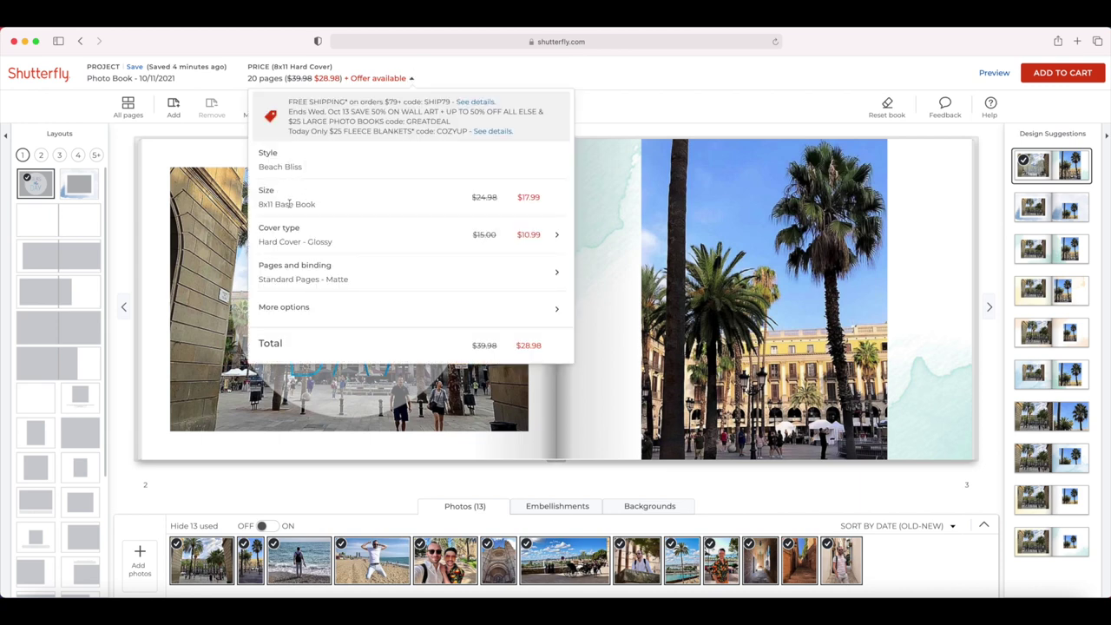
click(559, 236)
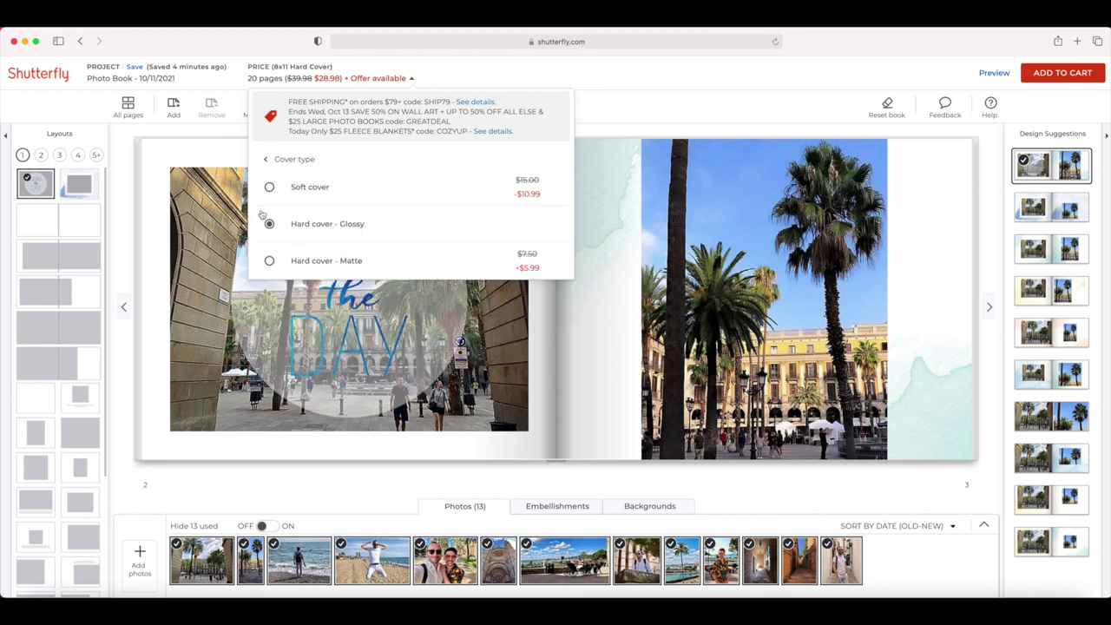
click(268, 159)
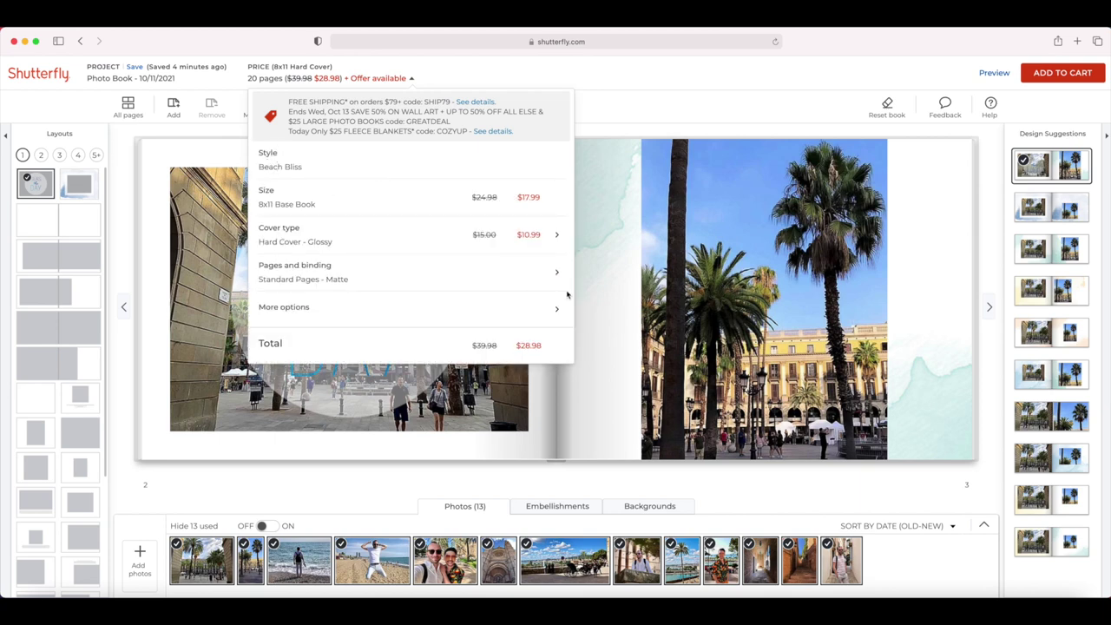
click(557, 273)
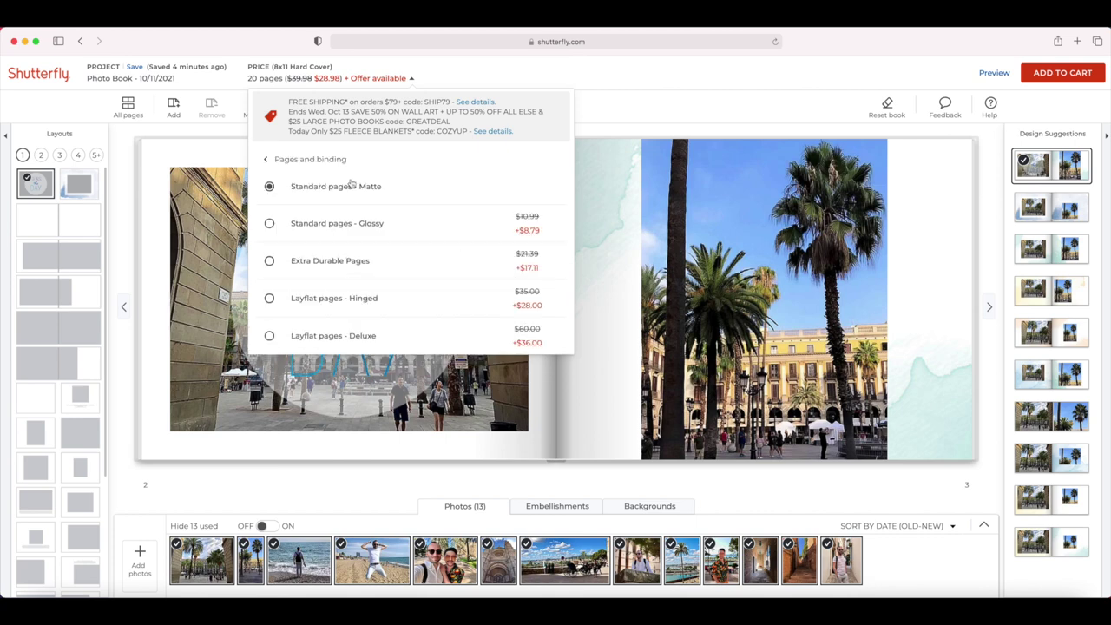
click(267, 159)
click(558, 311)
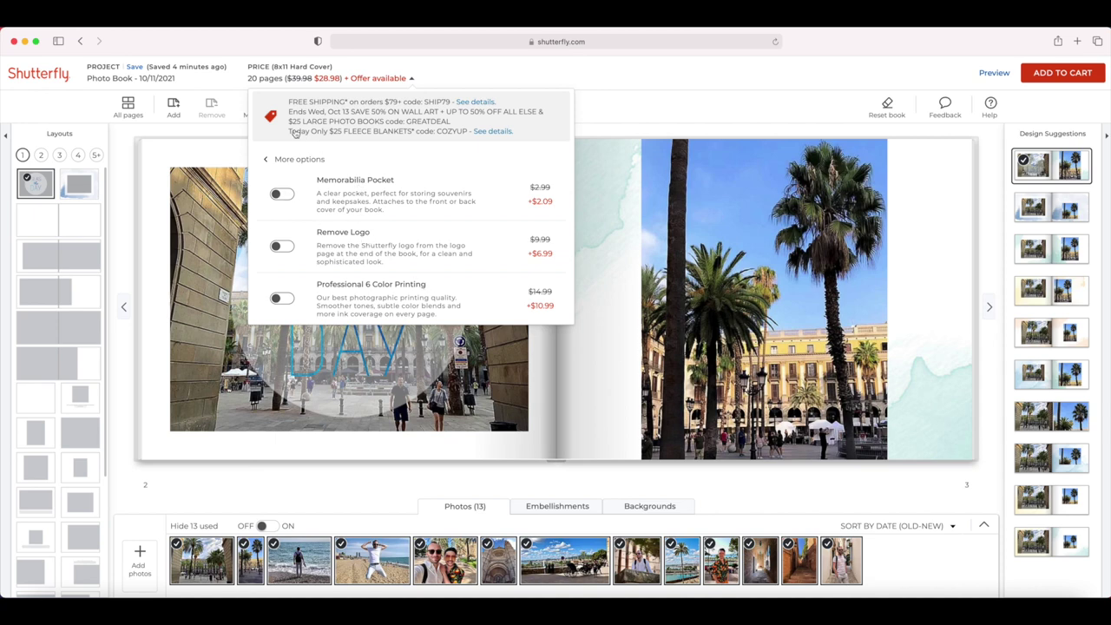
click(267, 162)
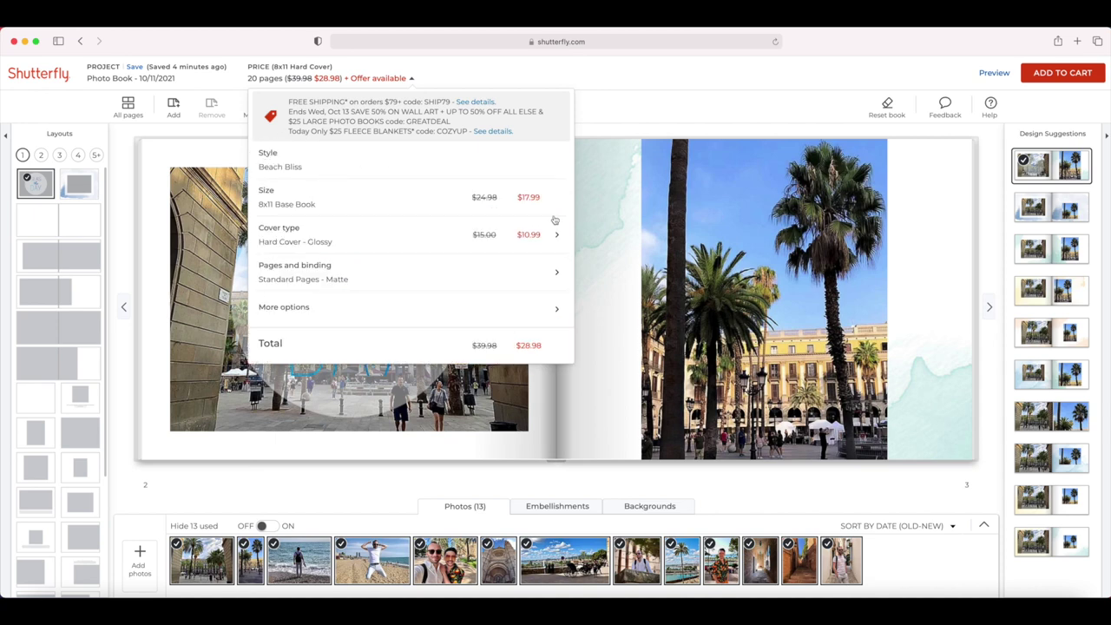
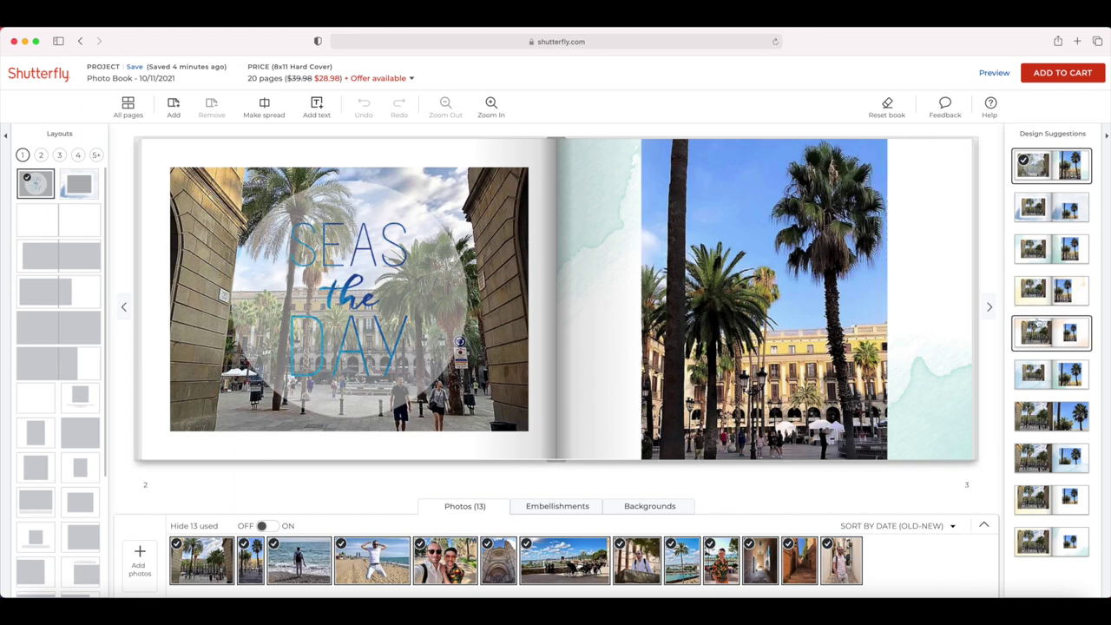
On page 4, shrink the photo of the man facing the sea slightly and recentre it within its white border.
click(989, 307)
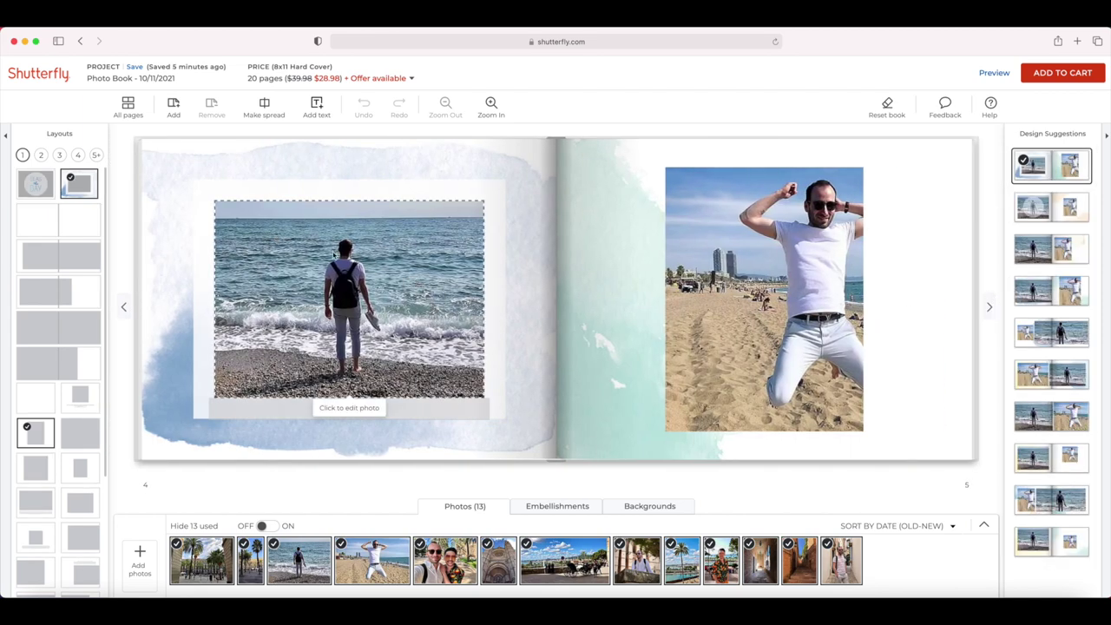
click(398, 232)
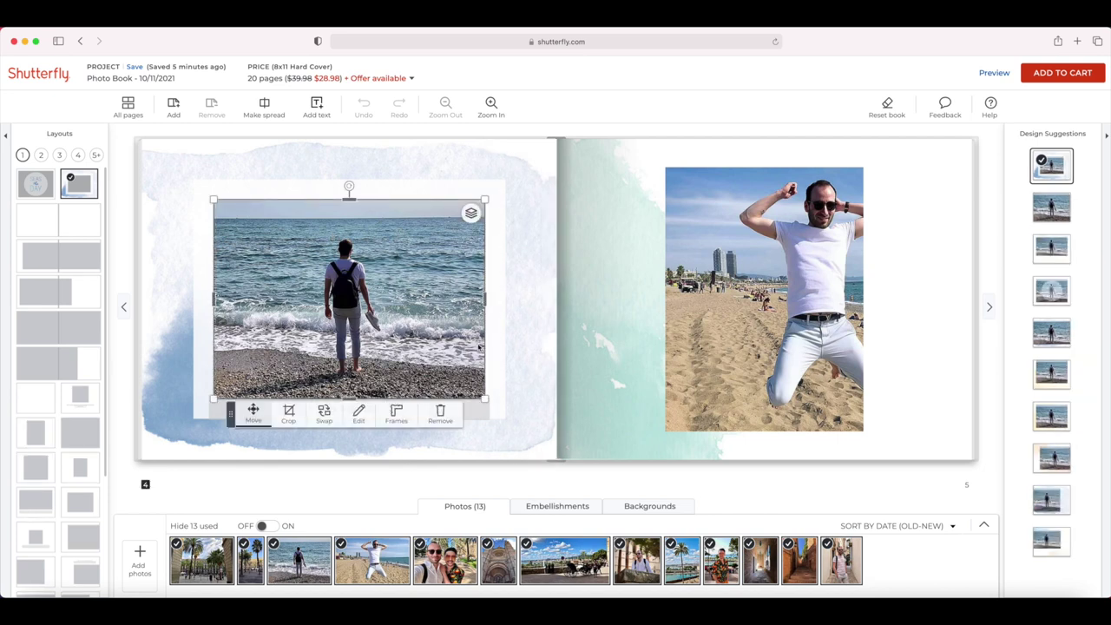
mouse_move(484, 398)
mouse_down()
mouse_move(449, 355)
mouse_move(496, 389)
mouse_up()
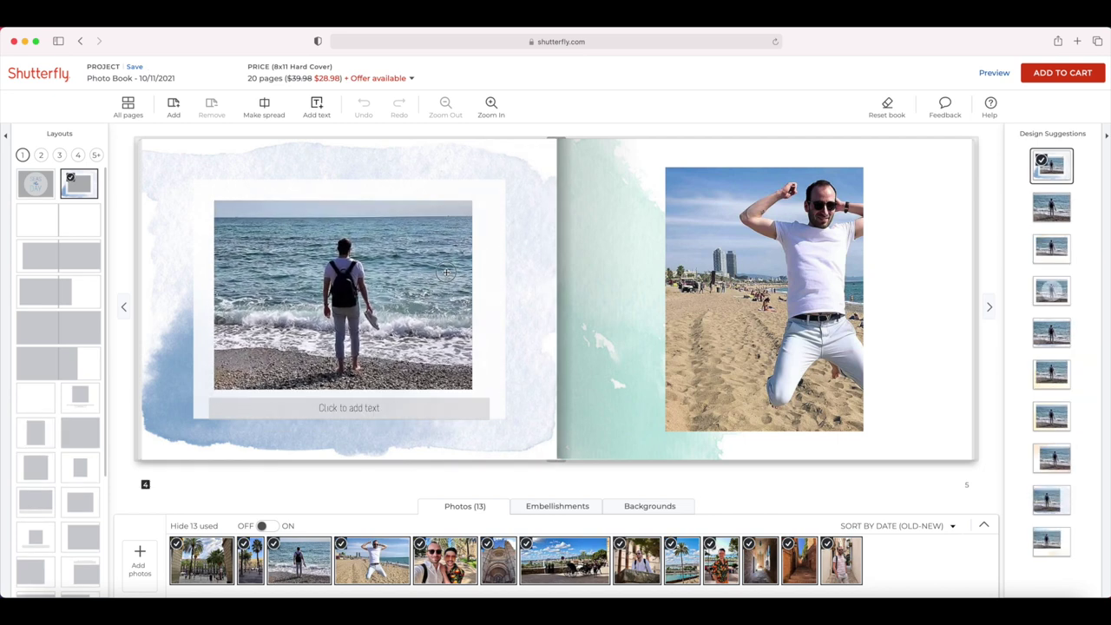
drag(431, 246, 422, 246)
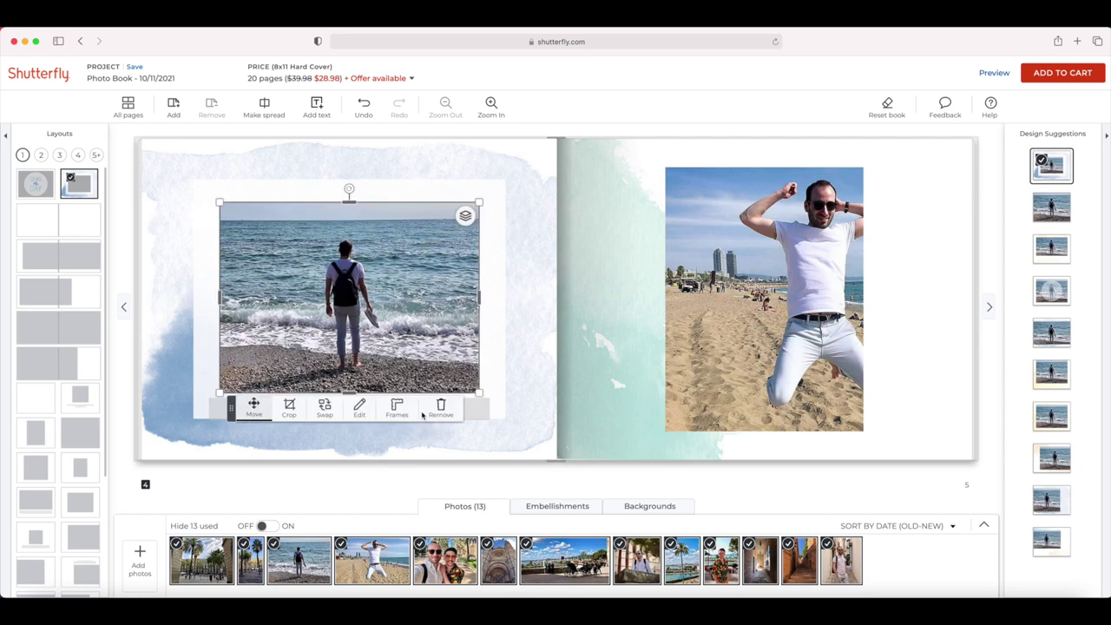
Swap the photos on pages 4 and 5, and shift the crop of the beach jump photo to centre the man.
click(332, 413)
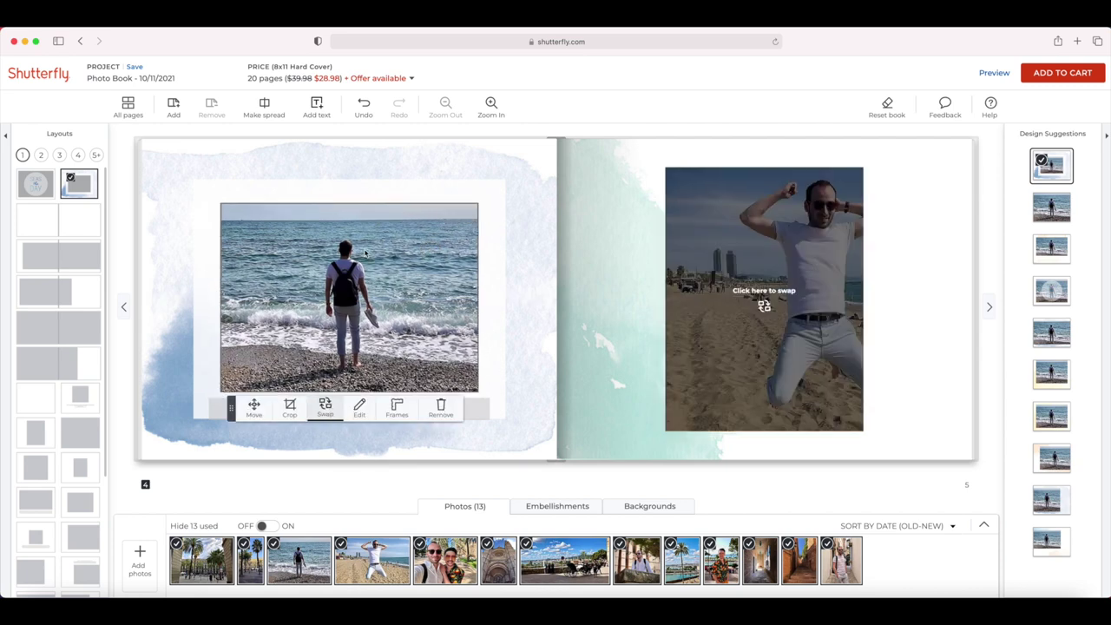
click(746, 261)
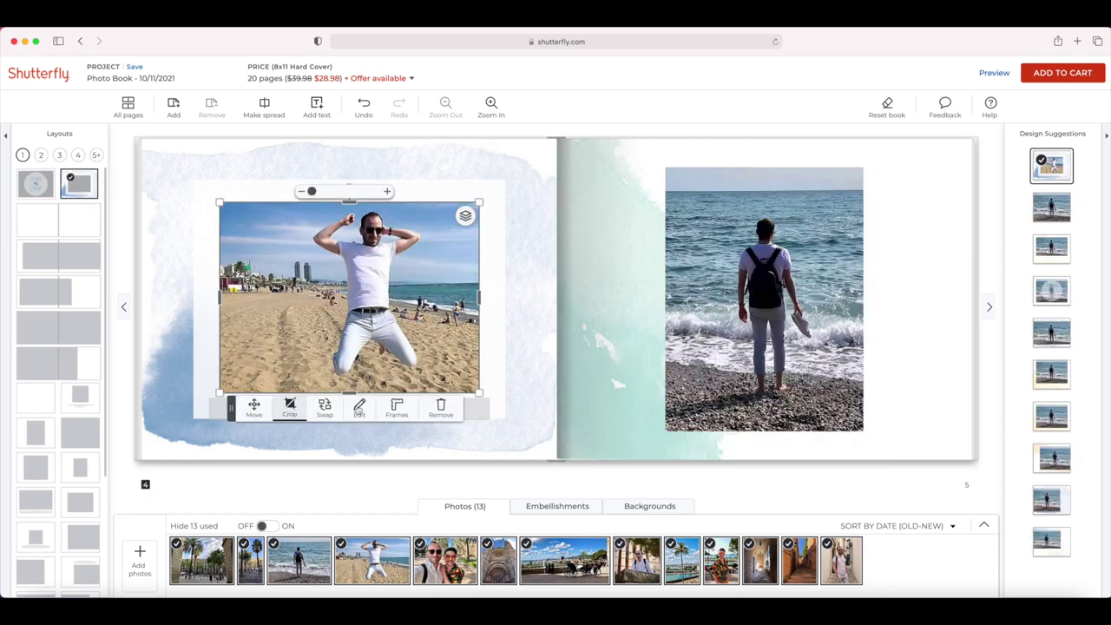
click(360, 411)
drag(592, 243, 618, 247)
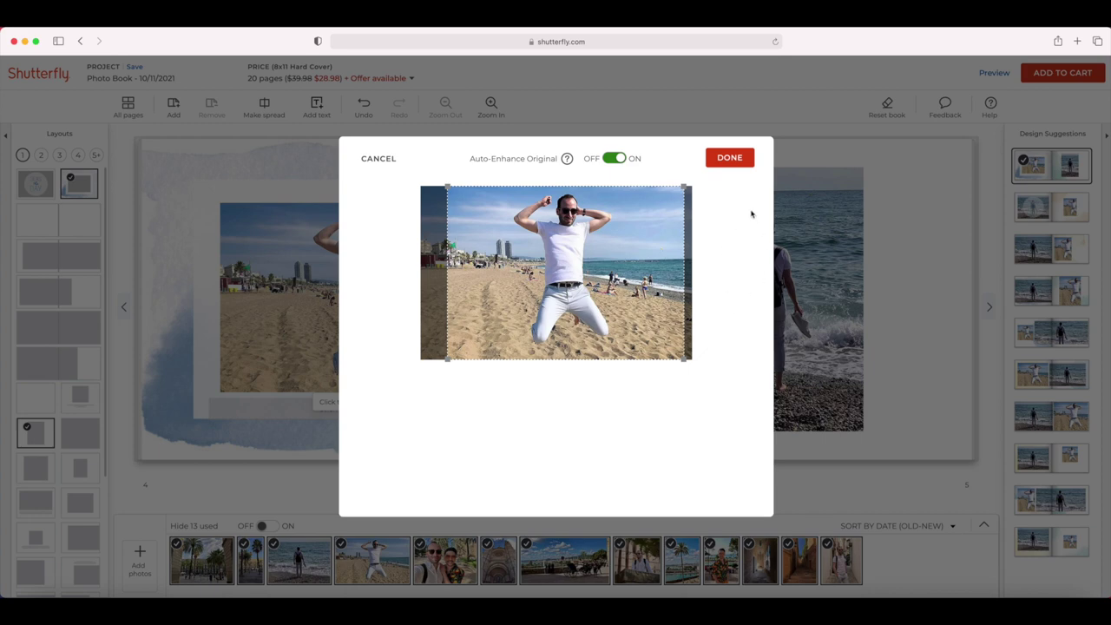
click(723, 164)
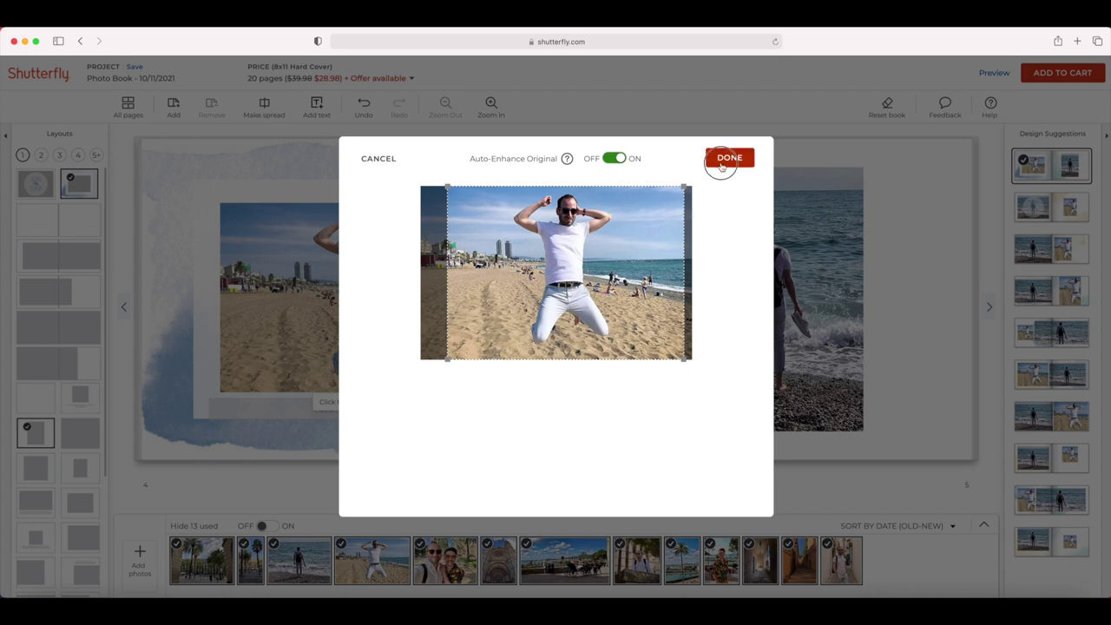
Browse the photo frames and try the medium-thick red one on page 4's beach jump photo.
click(402, 415)
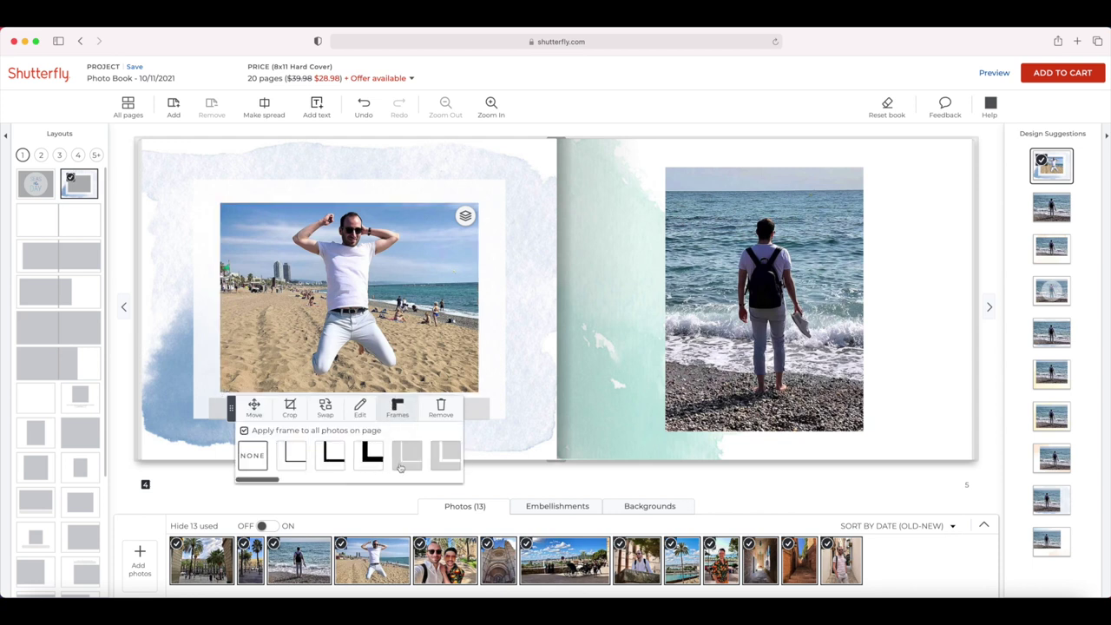
scroll(412, 464, right, 5)
scroll(420, 469, right, 5)
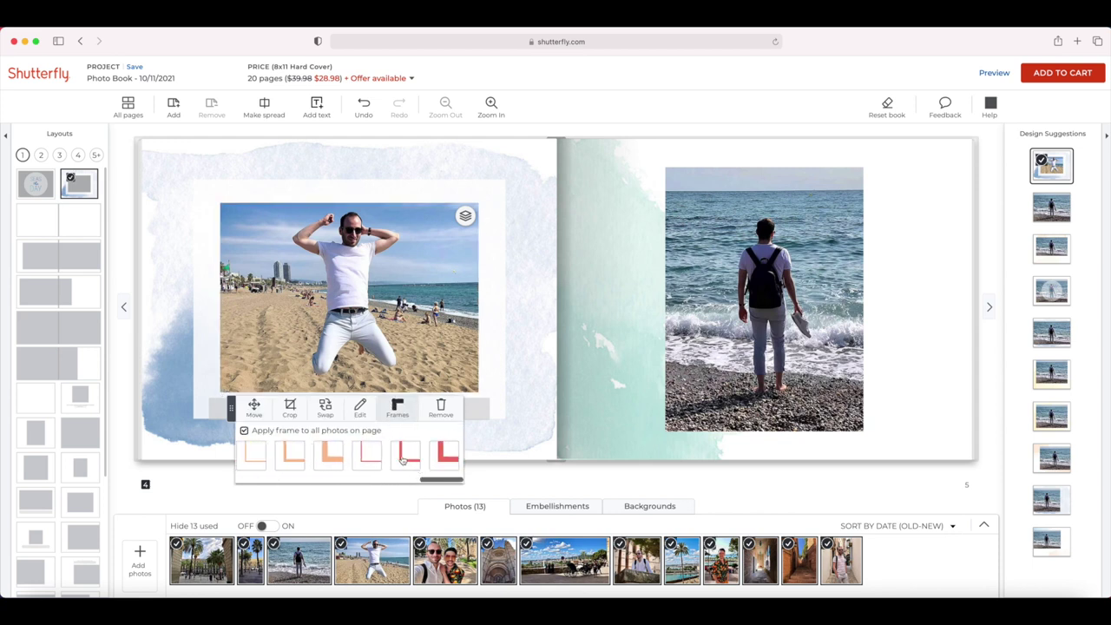
click(403, 453)
Remove the beach jump photo from page 4 and delete its empty photo area.
click(443, 410)
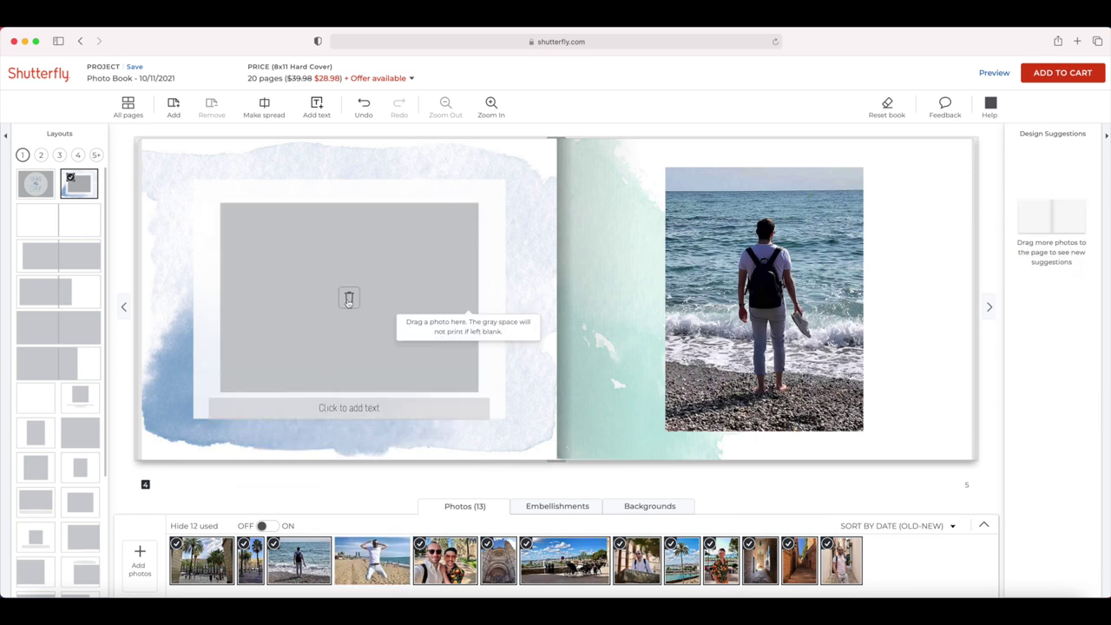
click(349, 297)
click(989, 307)
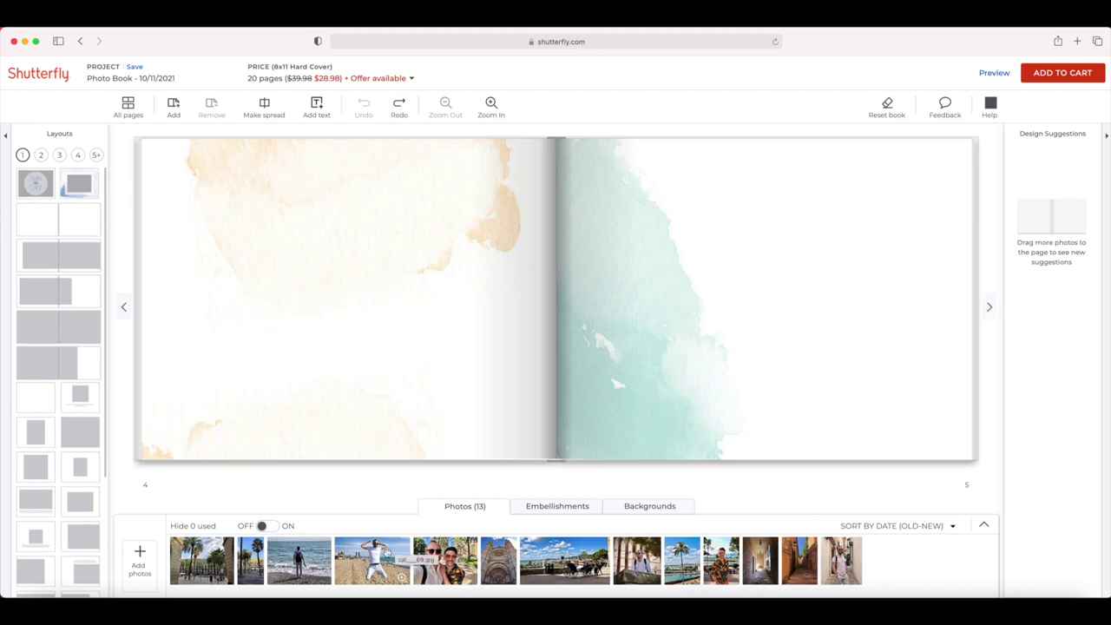
Place the beach jump photo, the cathedral photo twice and the horse carriage photo on the empty page 4.
drag(376, 560, 353, 283)
drag(497, 556, 513, 289)
drag(498, 555, 488, 204)
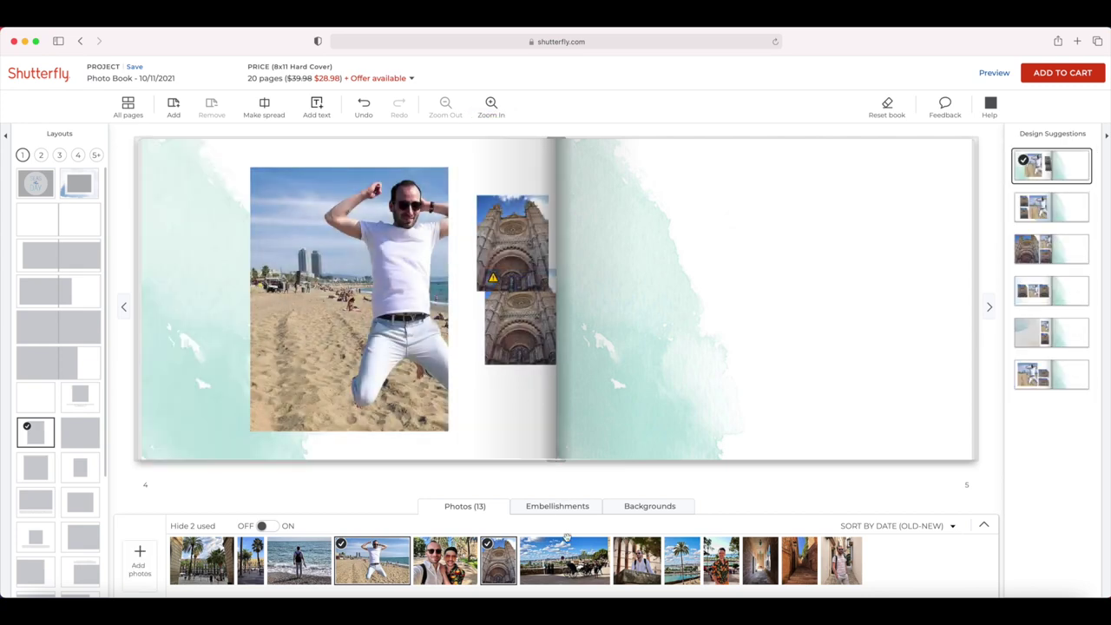
drag(564, 558, 475, 359)
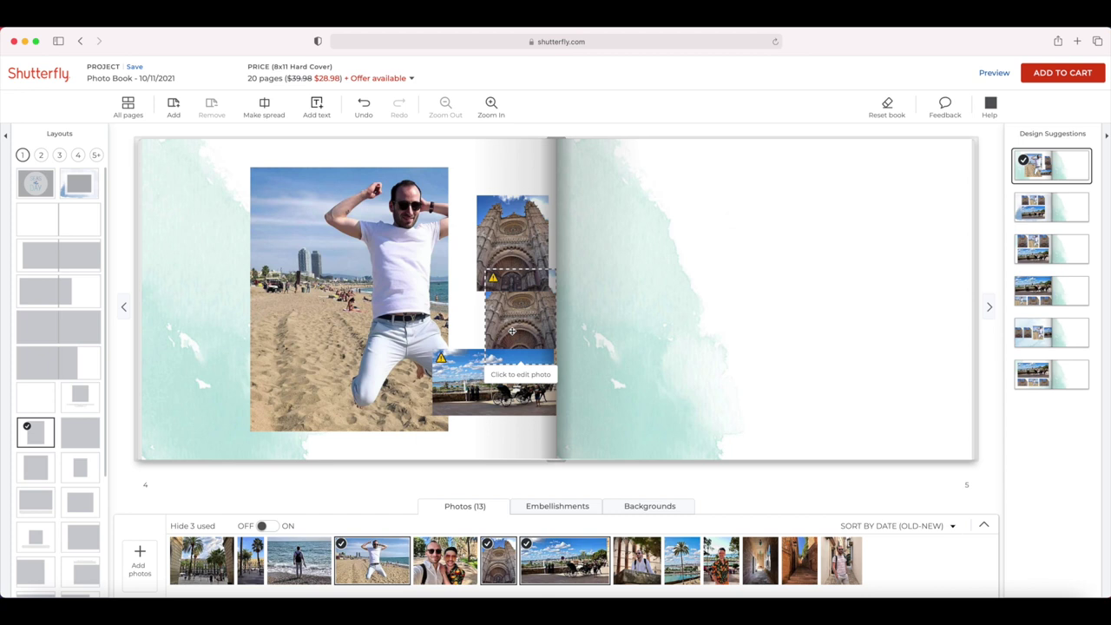
Apply a four-photo layout to page 4 and try several design suggestions, choosing the four photos in a row.
click(77, 156)
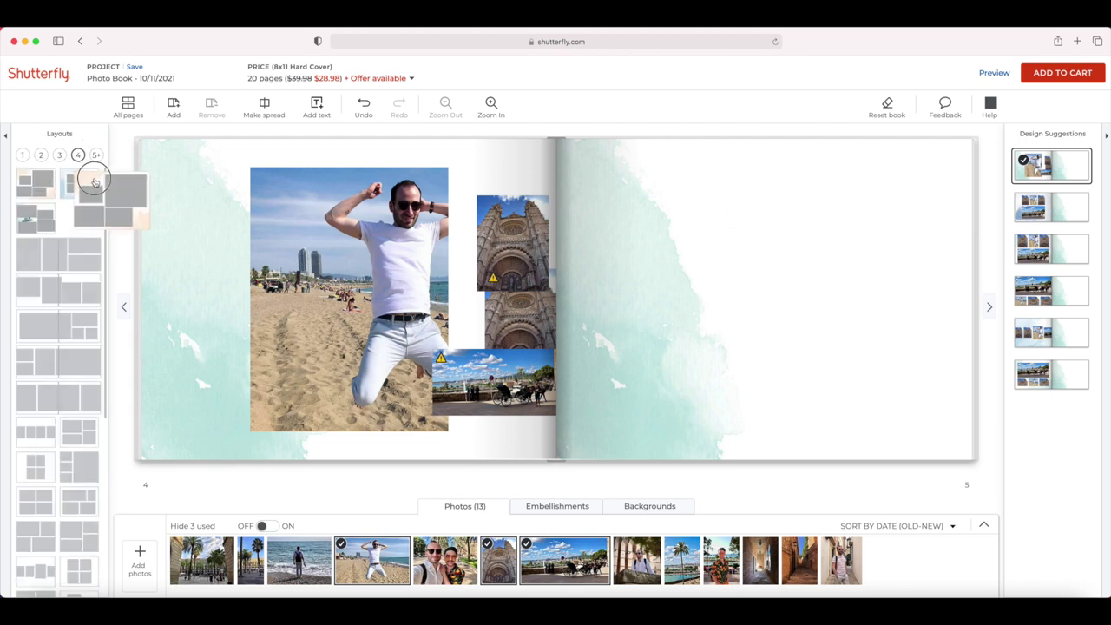
drag(38, 181, 230, 187)
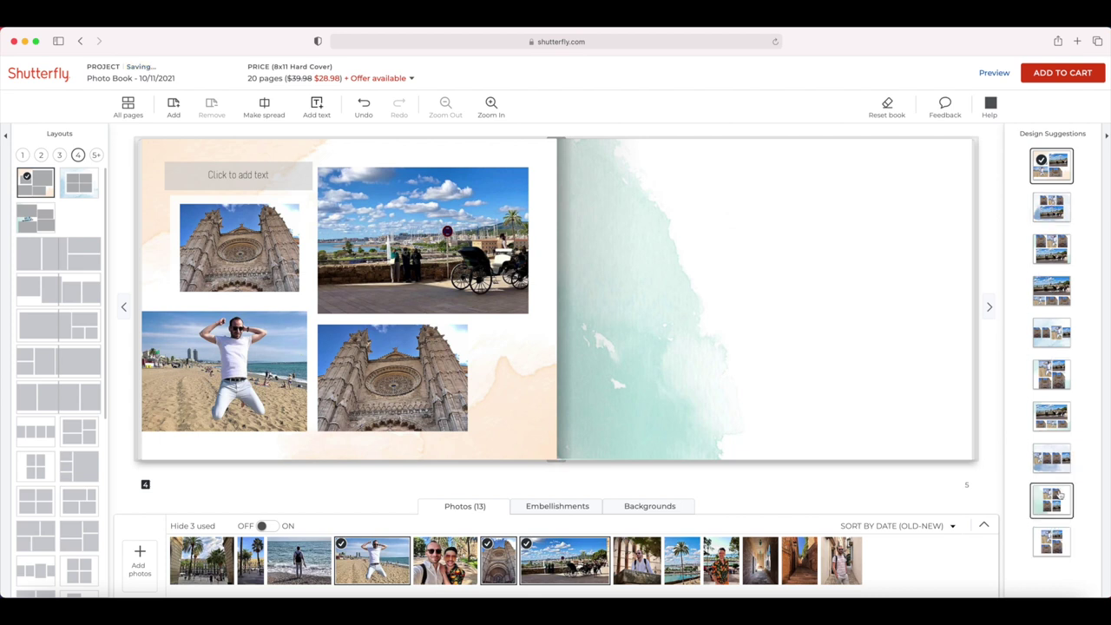
click(1066, 223)
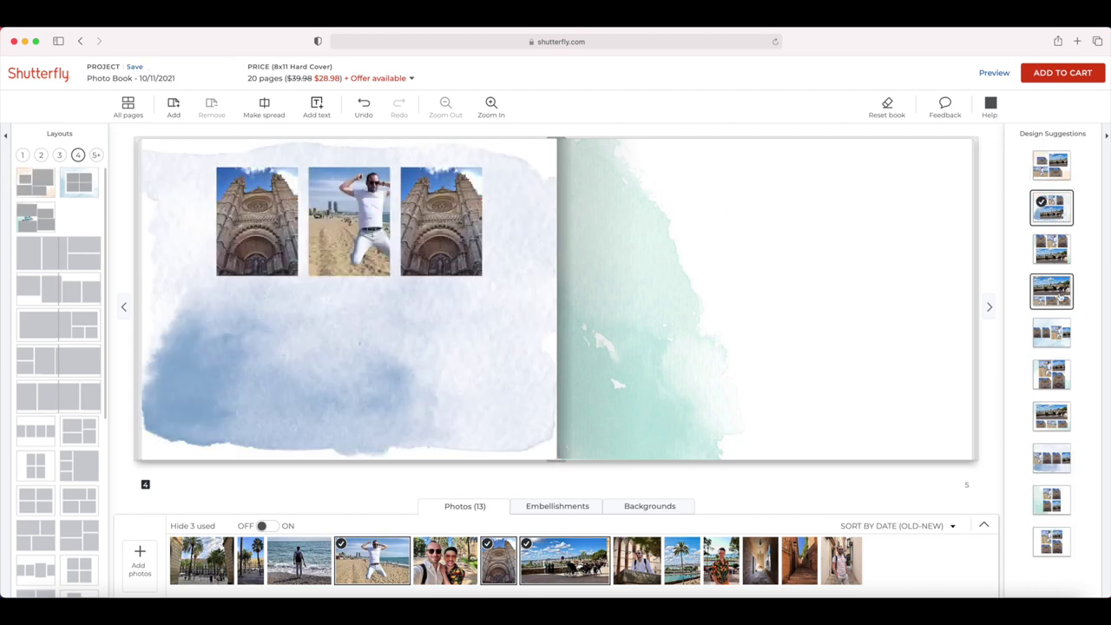
click(1059, 295)
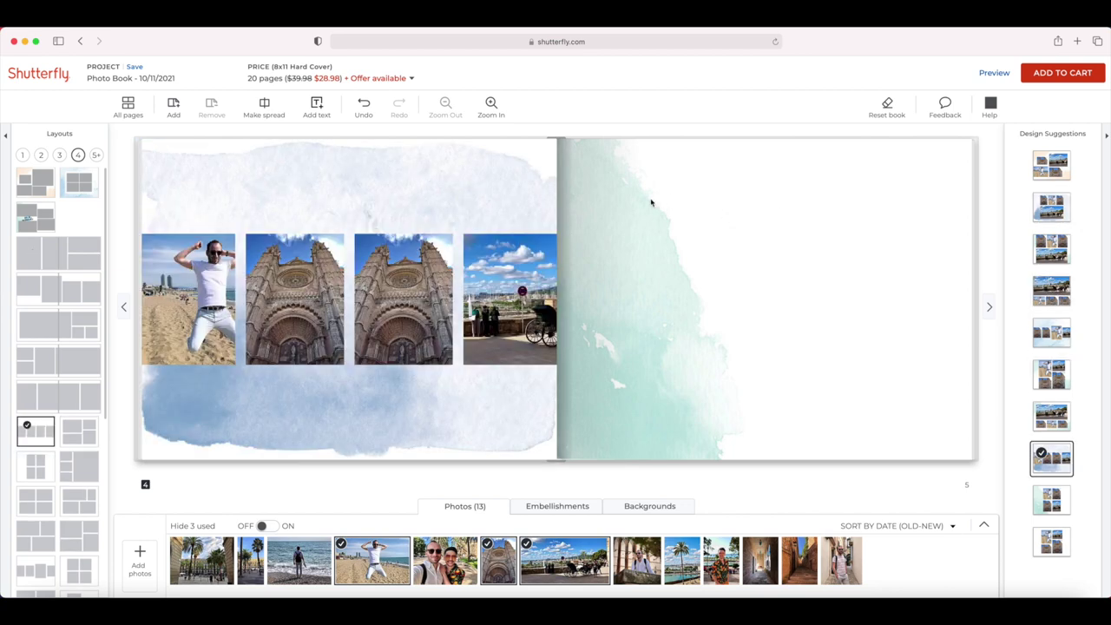
Move the carriage photo to page 5, then join pages 4 and 5 into a spread with the staggered four-photo layout.
click(265, 106)
drag(501, 256, 759, 260)
click(264, 106)
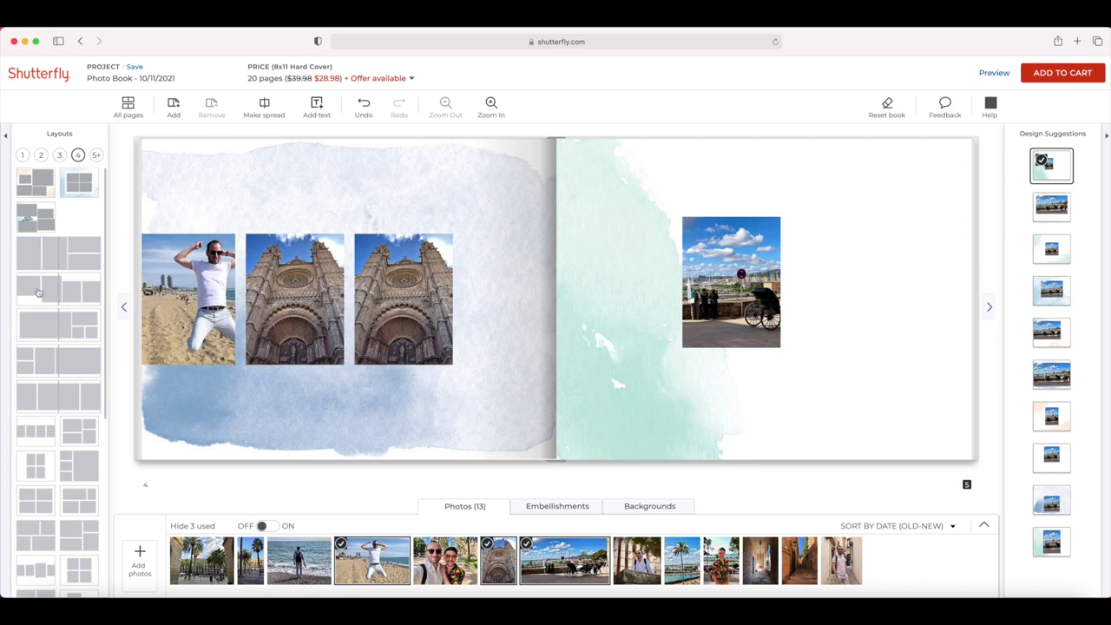
drag(45, 293, 327, 277)
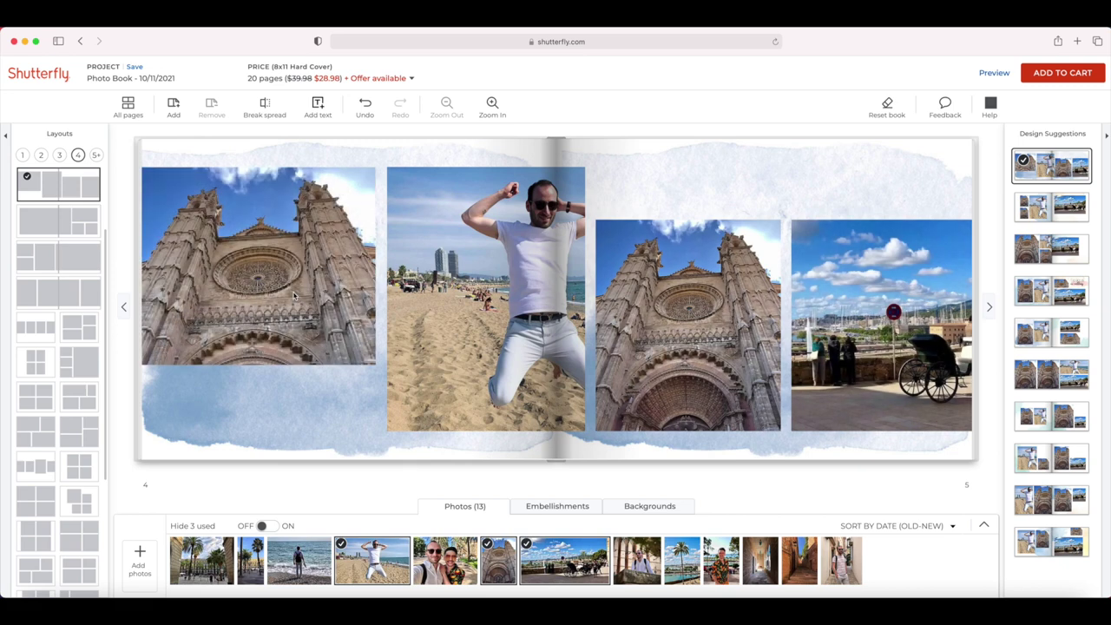
Add a text box below the cathedral photo on page 4 and fill it with dummy text.
click(313, 112)
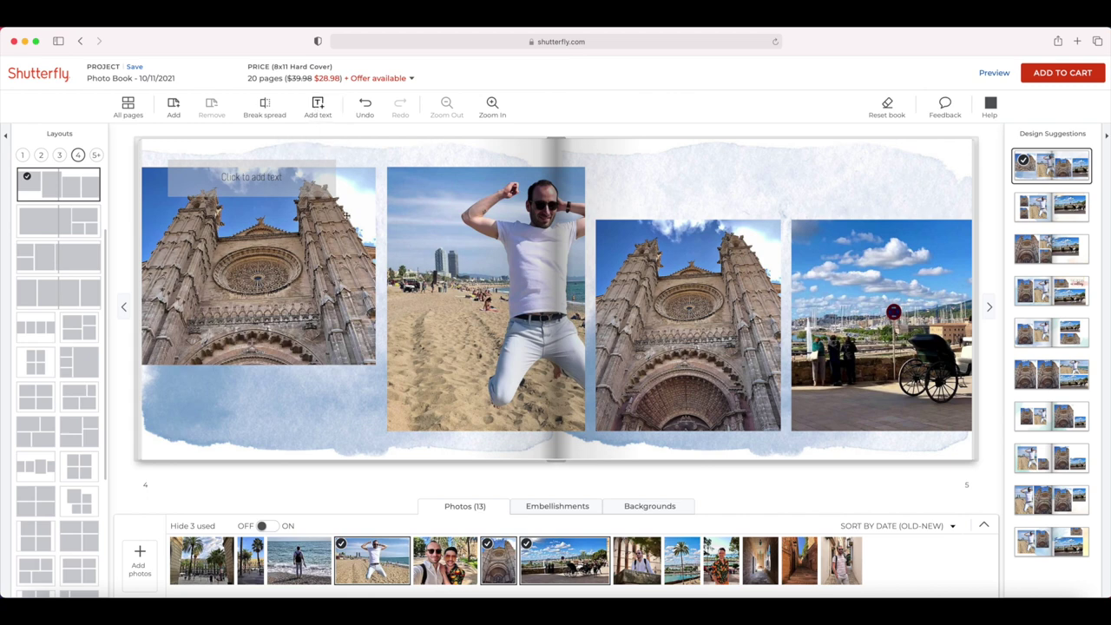
click(305, 159)
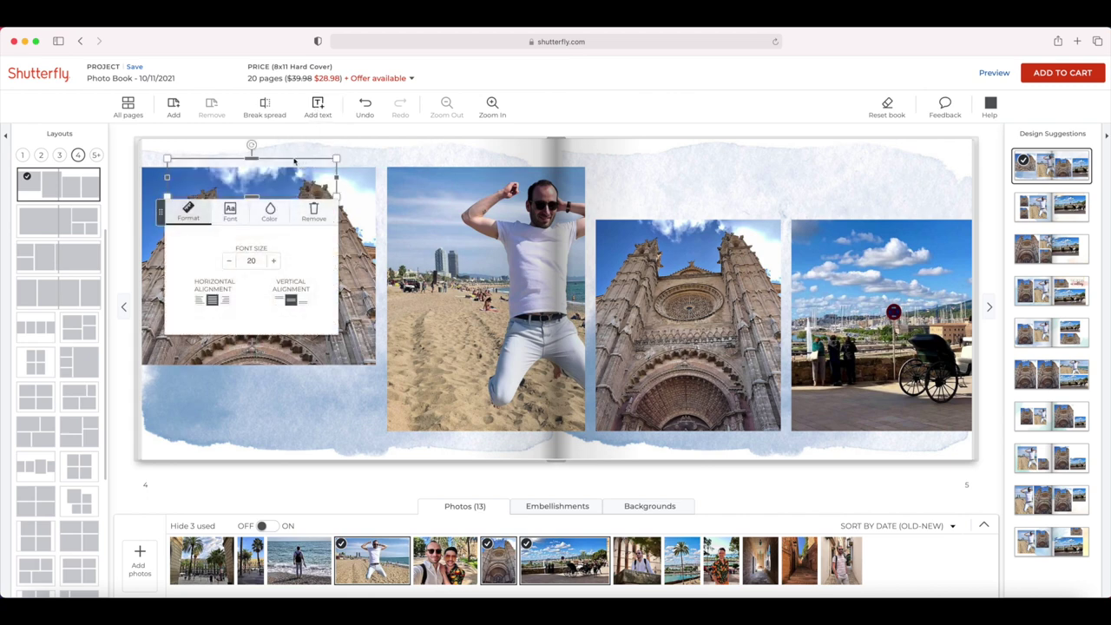
drag(295, 162, 320, 404)
text(hjhjkhjkhjkhjkh)
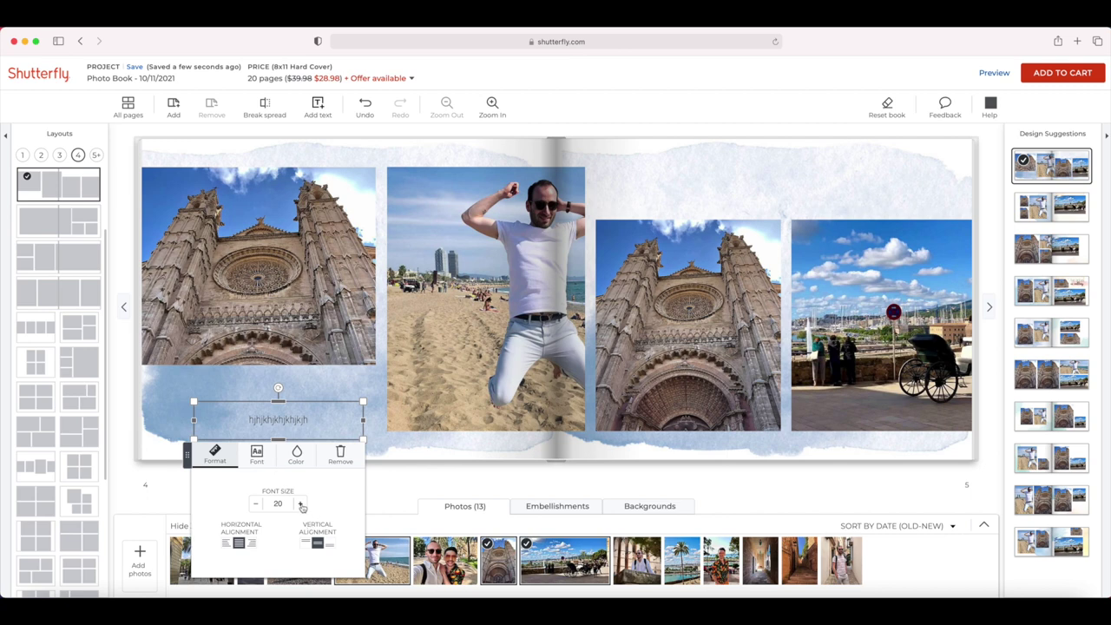
Look through the font and colour options for the dummy text and remove its text box.
click(258, 454)
click(296, 454)
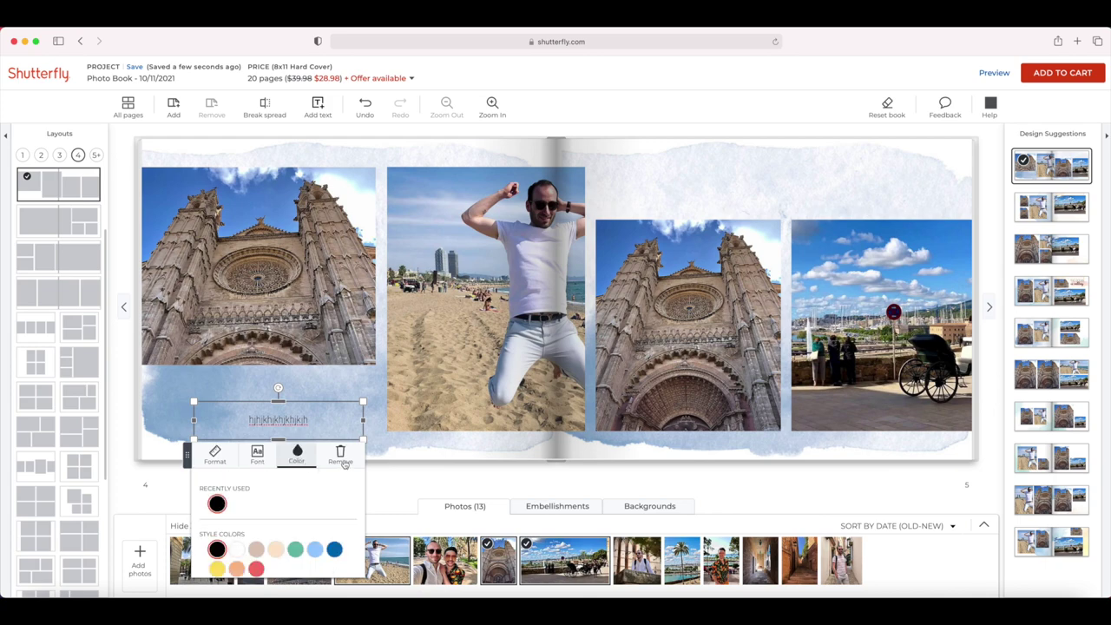
click(460, 478)
Place the "Seas the Day" embellishment below page 4's cathedral photo and give the spread the pale blue and peach watercolour background.
click(557, 506)
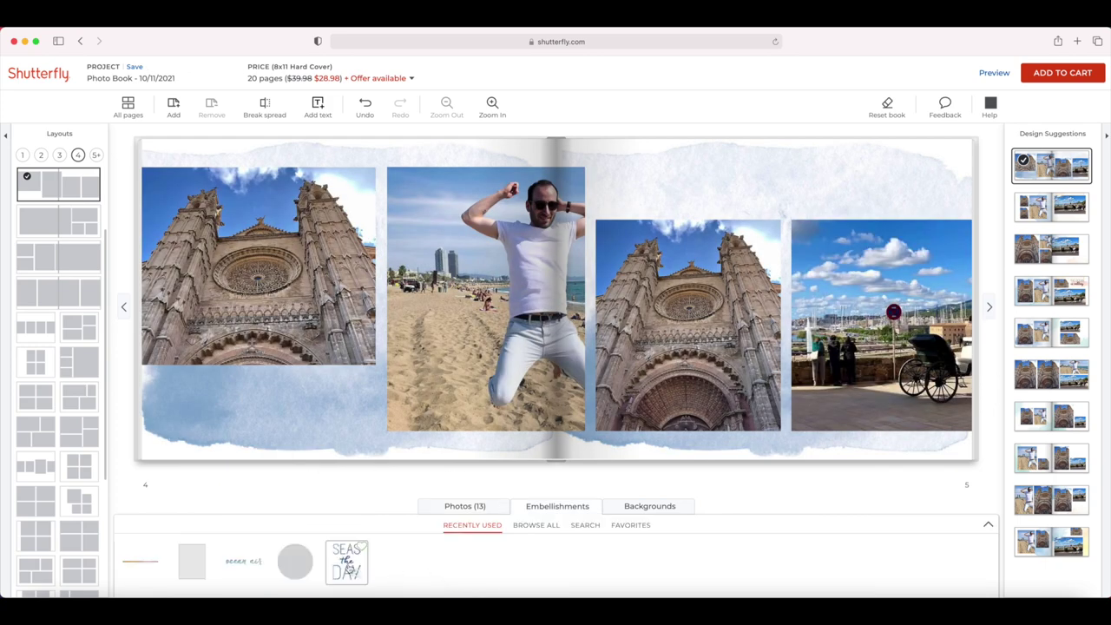
drag(347, 560, 316, 394)
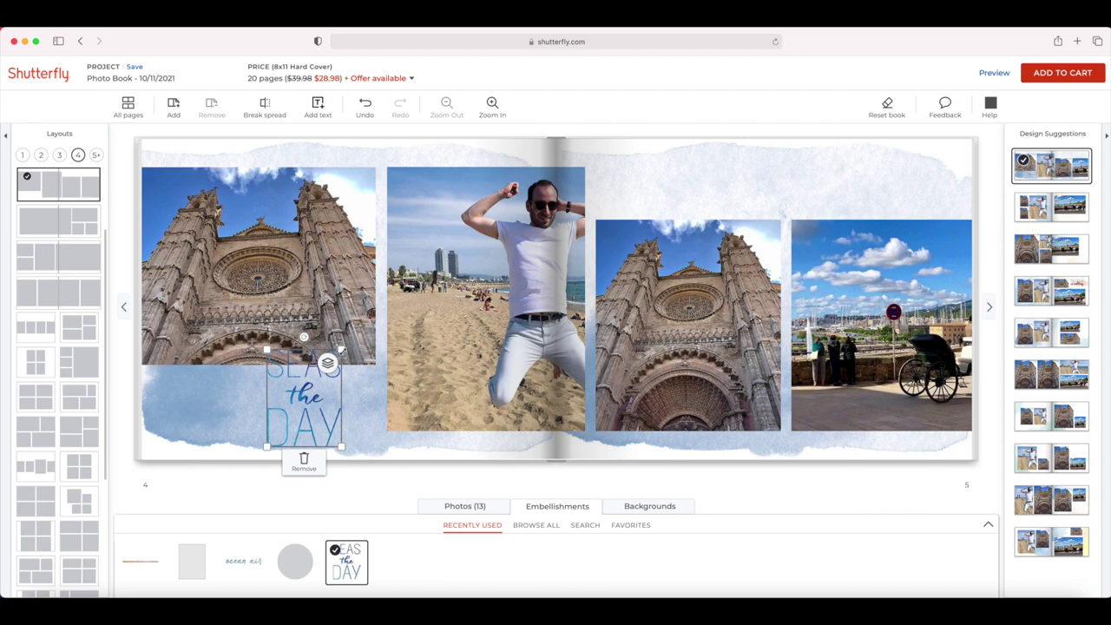
click(635, 509)
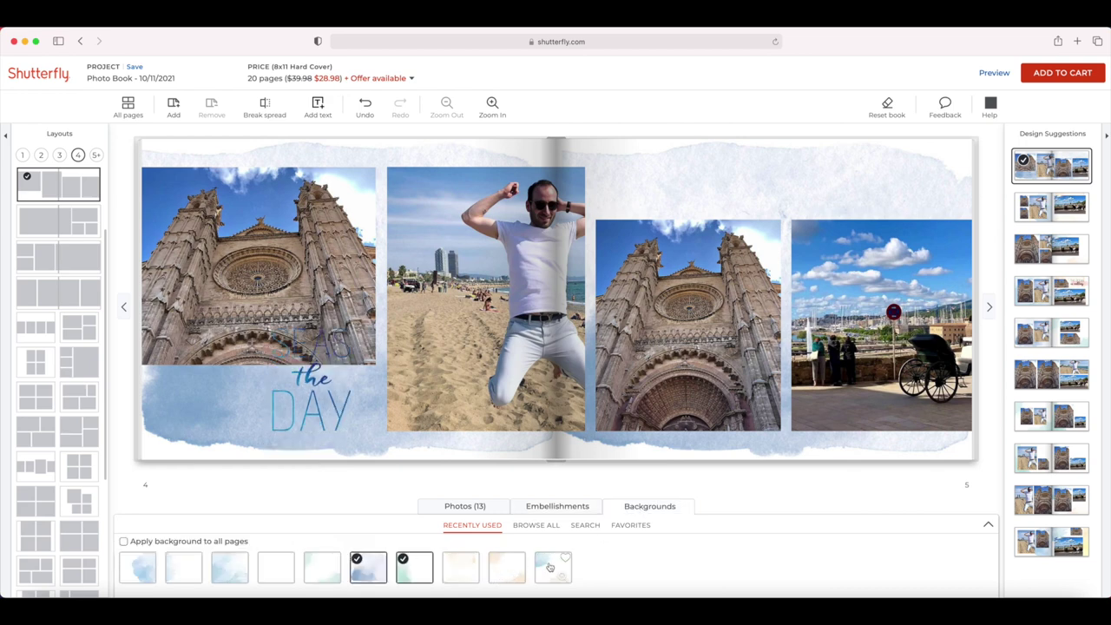
drag(553, 568, 467, 156)
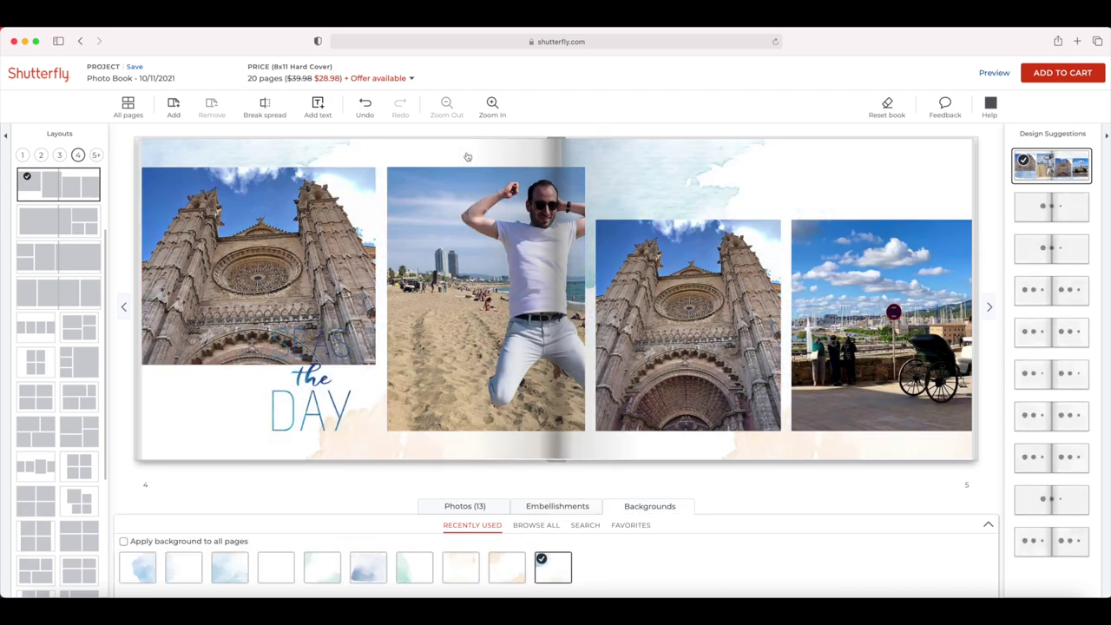
Send the "Seas the Day" embellishment to the back, behind the cathedral photo on page 4.
click(311, 386)
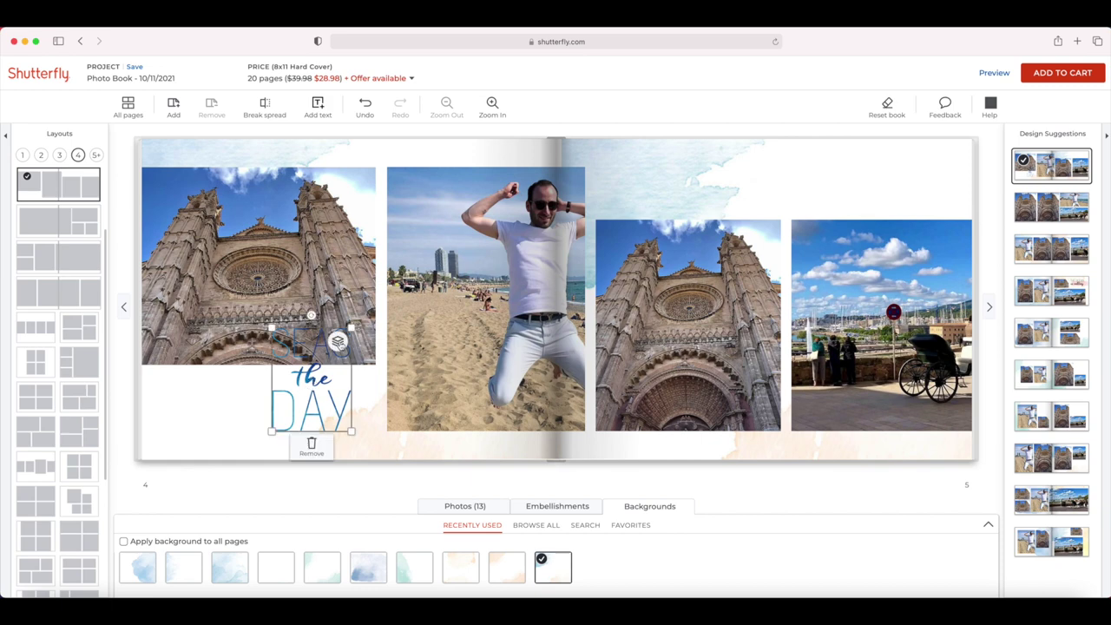
click(421, 334)
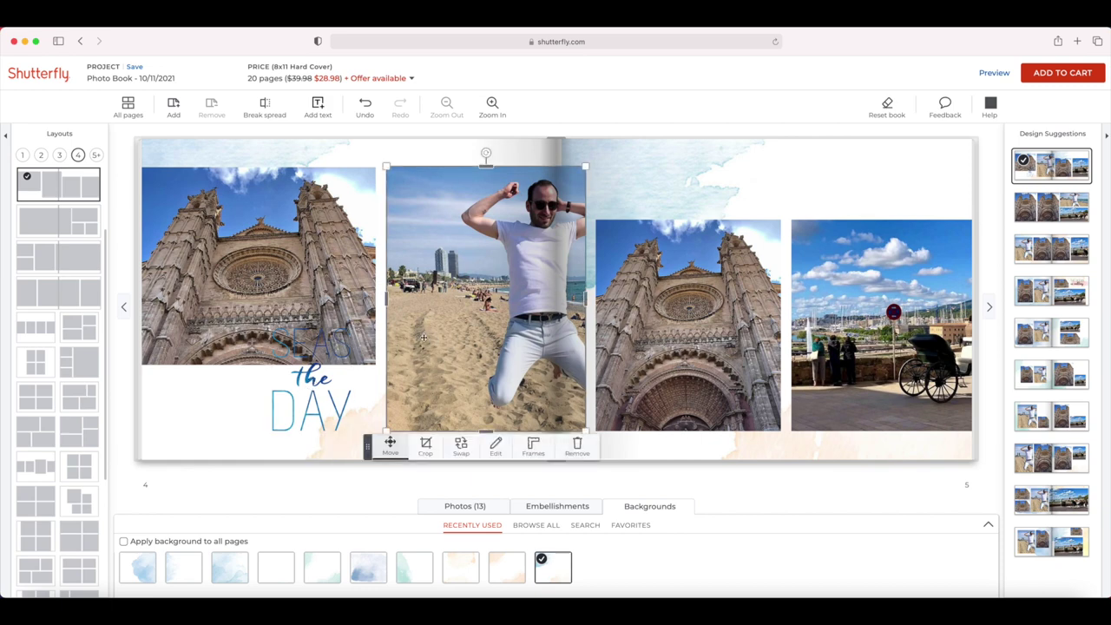
click(329, 395)
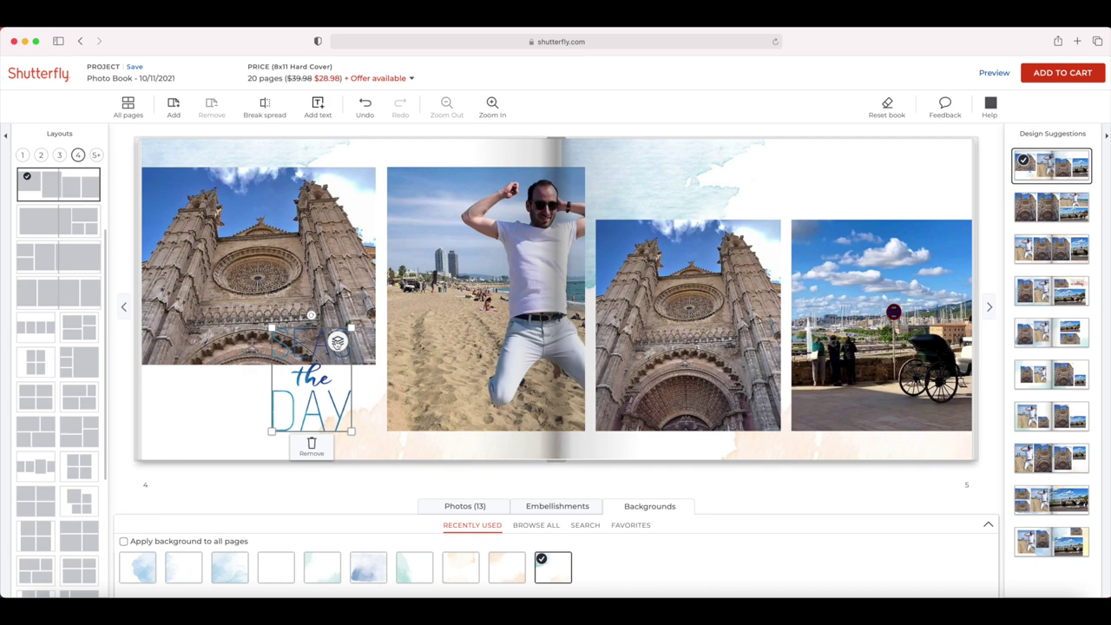
click(338, 342)
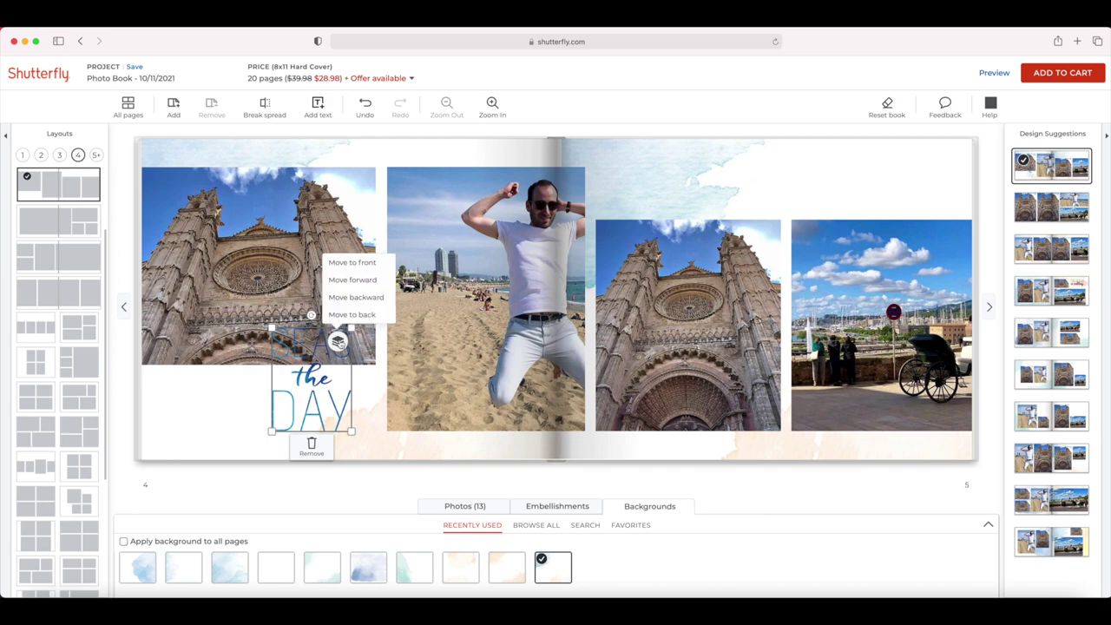
click(372, 316)
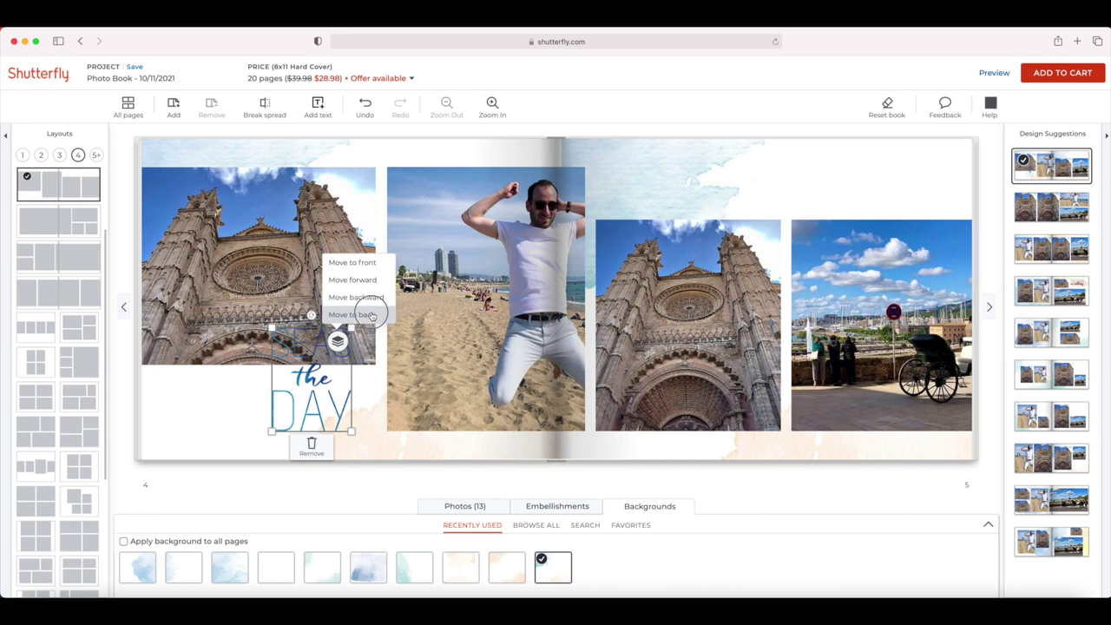
click(359, 389)
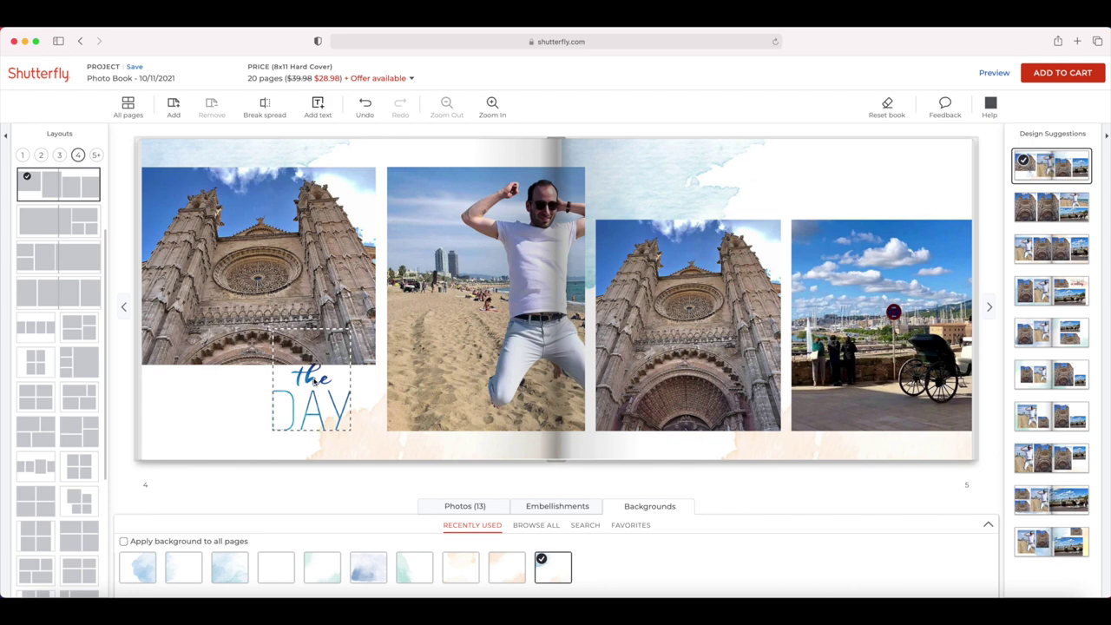
click(222, 384)
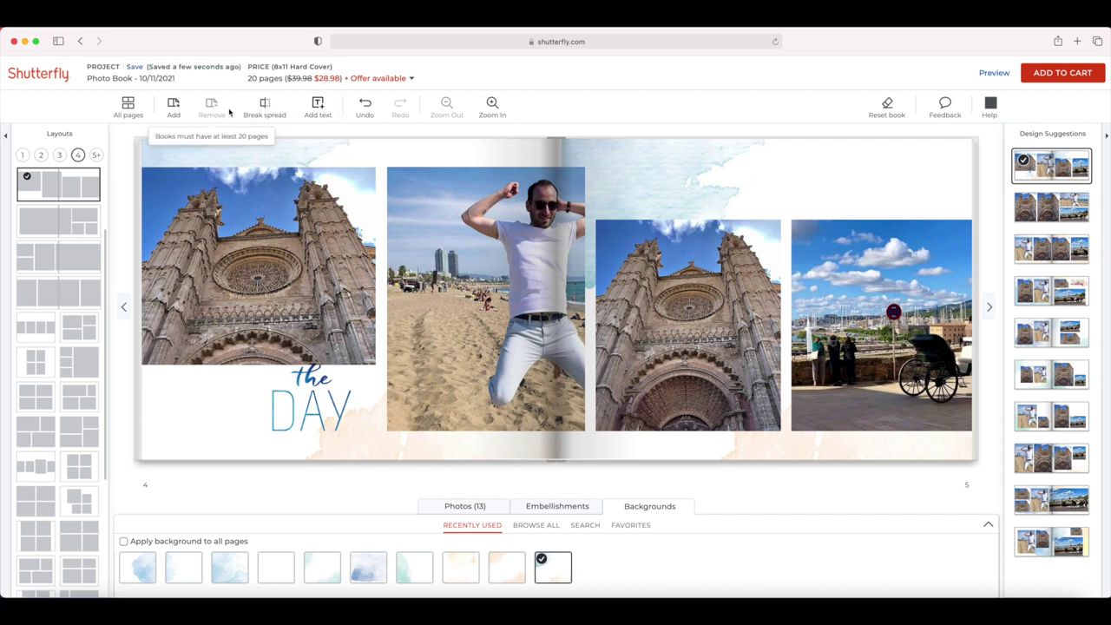
Add the selfie of the two men to the space below the cathedral photo on page 4.
click(489, 501)
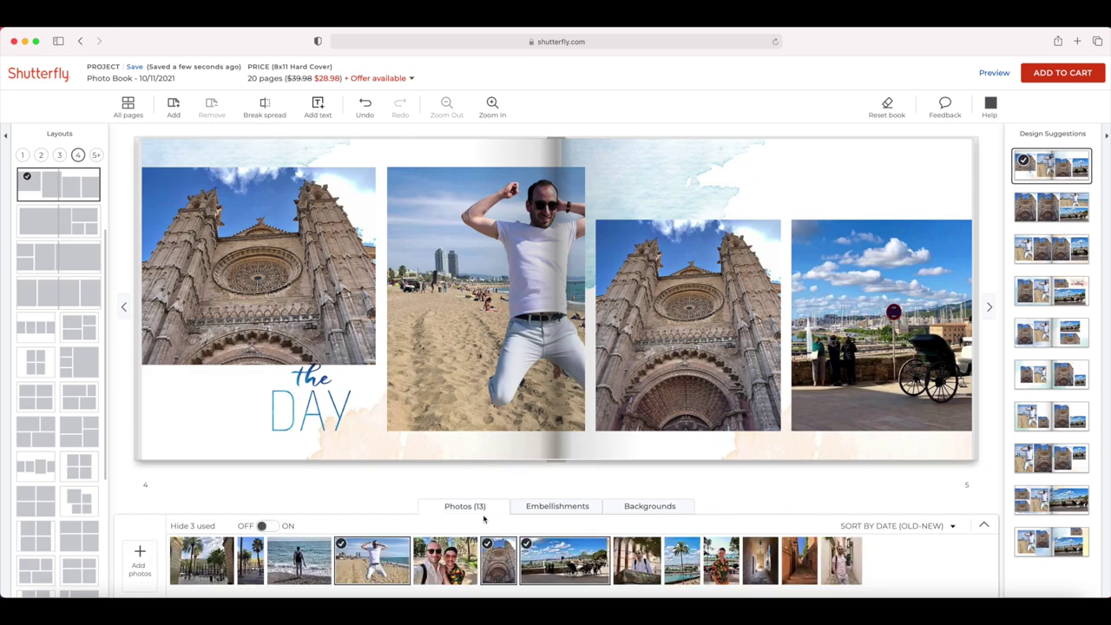
drag(456, 560, 235, 414)
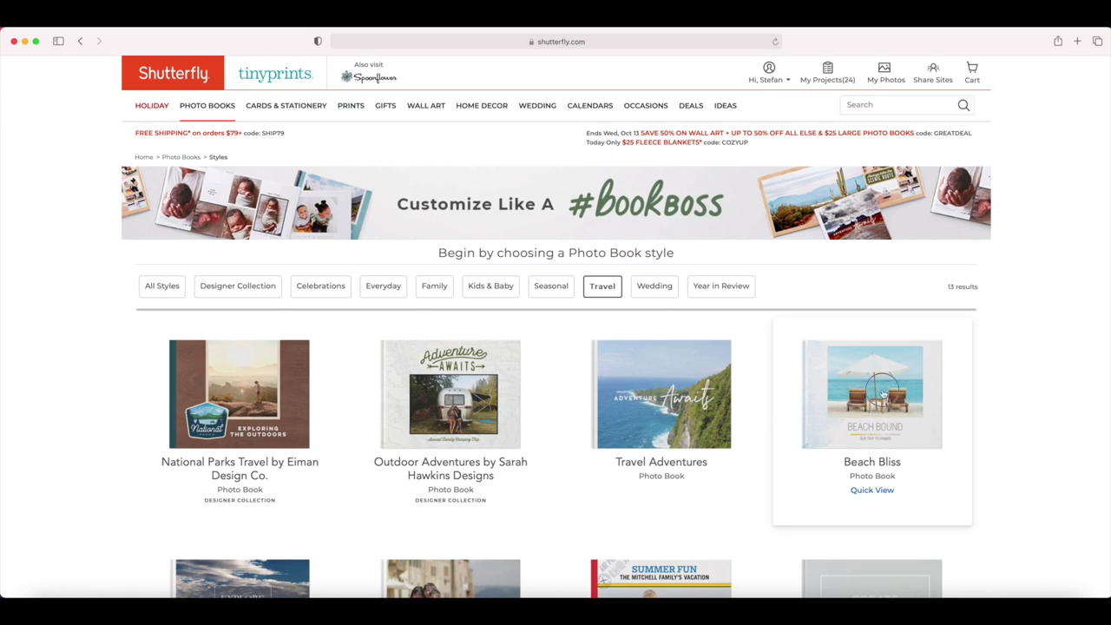
Start a new Beach Bliss photo book with the Make It Manually option for full control.
click(872, 391)
click(903, 217)
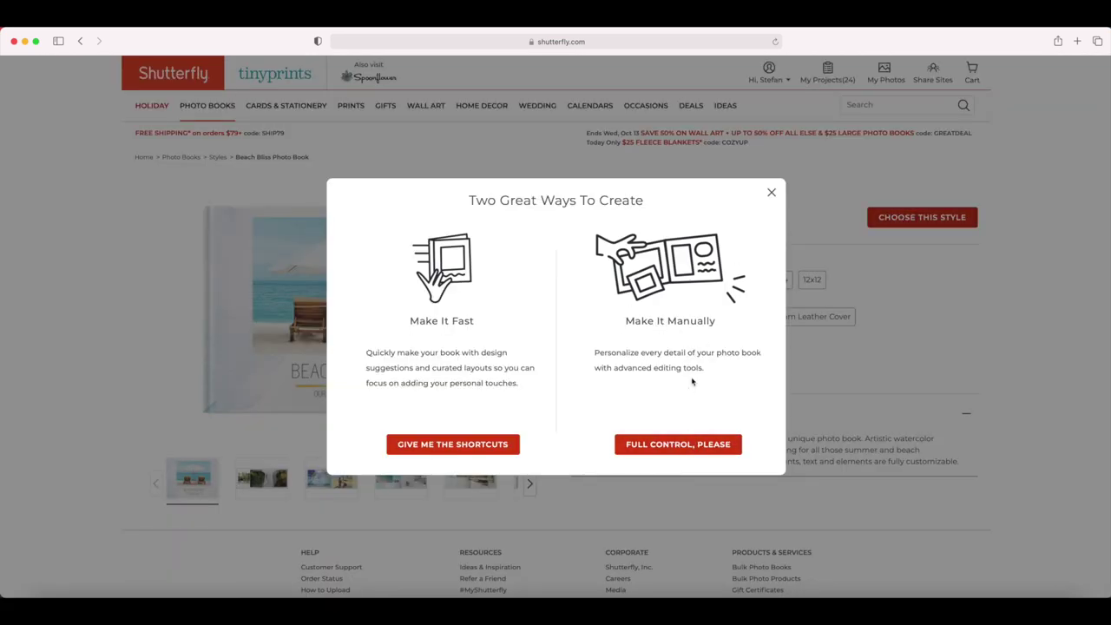
click(704, 444)
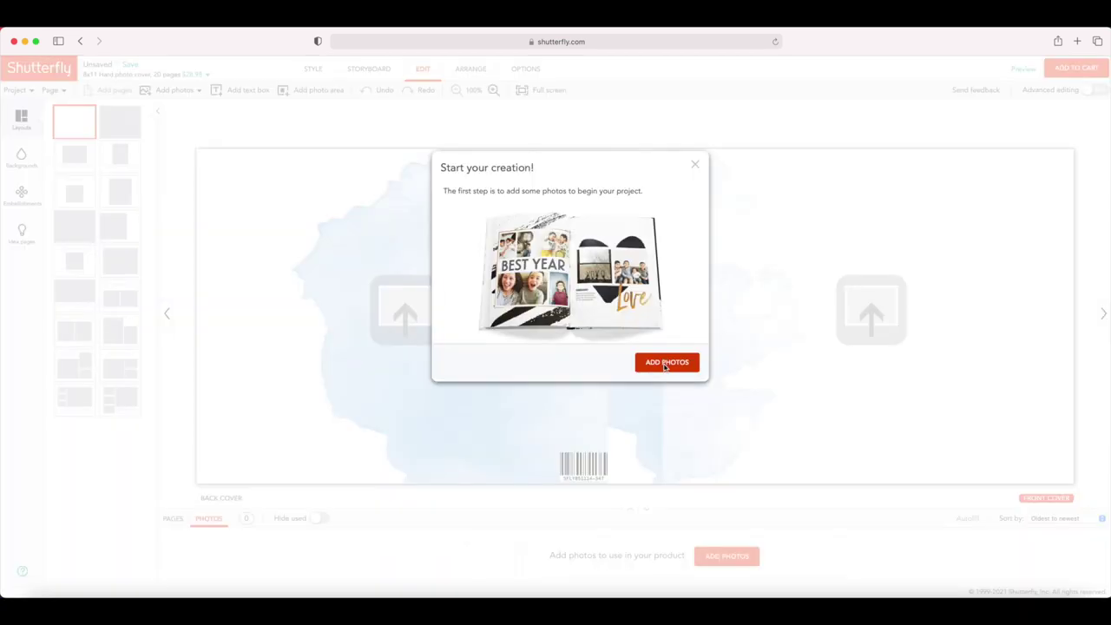
Add ten photos to the new book and choose to place them yourself.
click(665, 362)
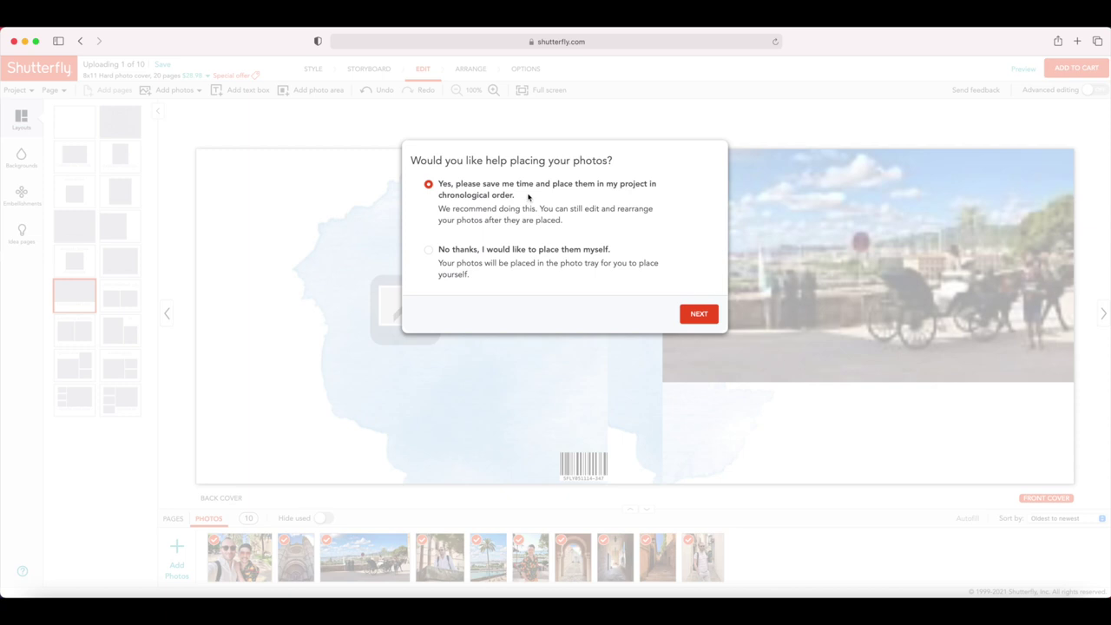
click(509, 251)
click(698, 313)
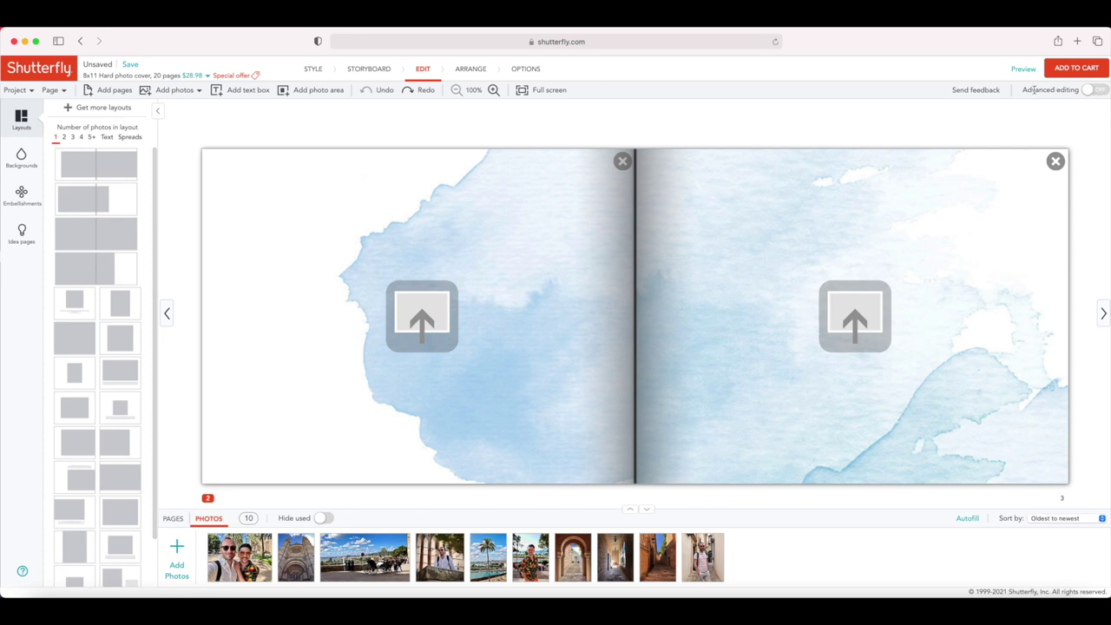
Switch advanced editing on for pages 2 and 3, and back off.
click(1096, 91)
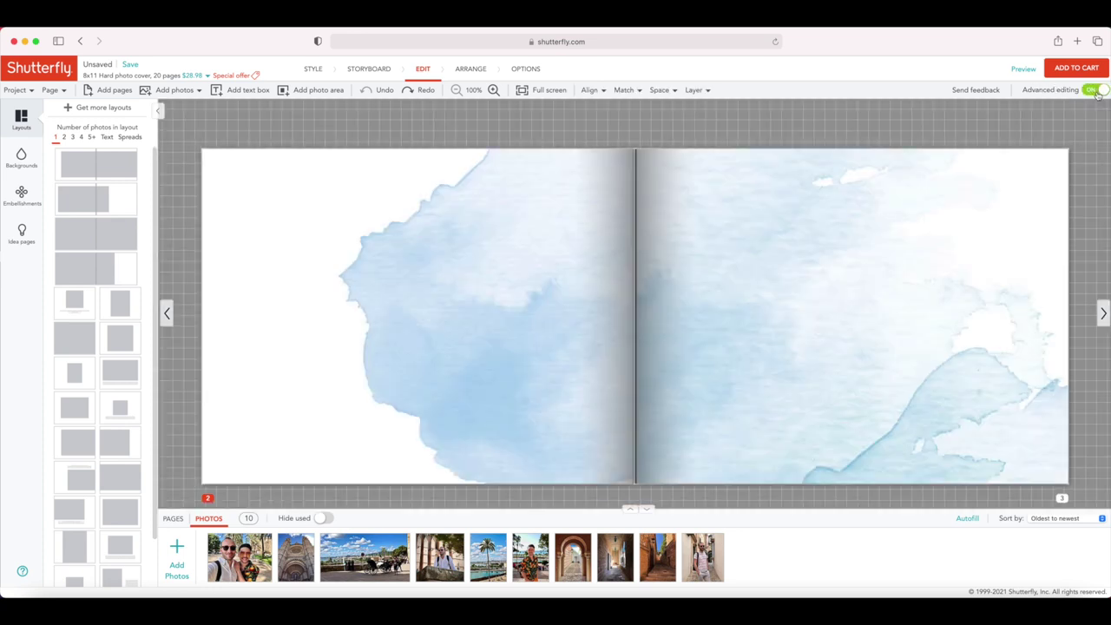
click(1096, 91)
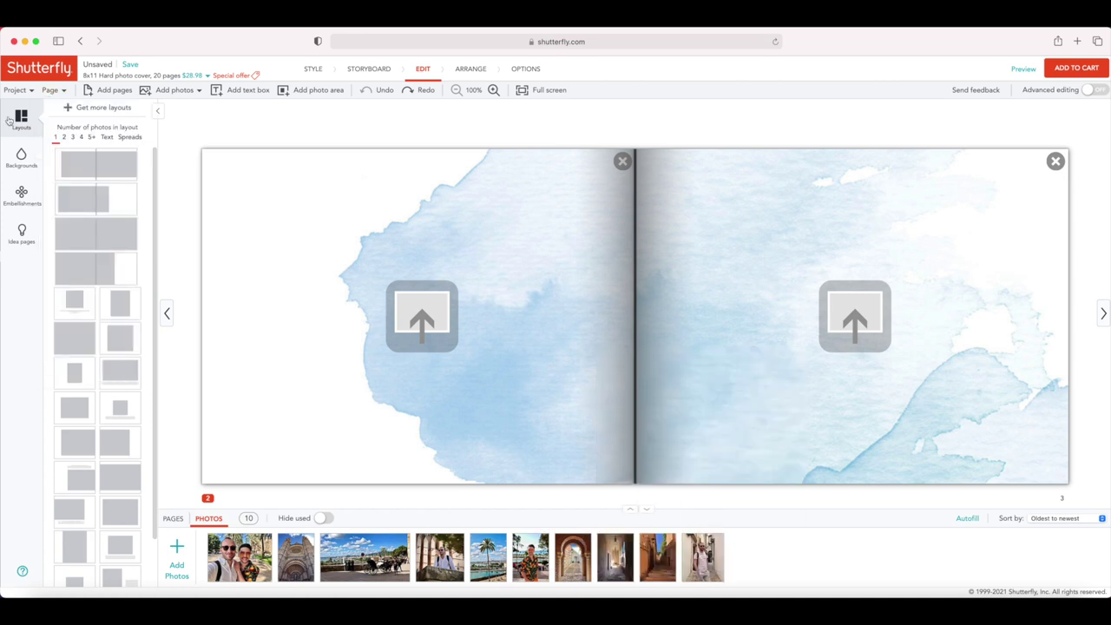
Look through the two-photo layouts and the full layout catalogue, including the specialty page categories.
click(64, 136)
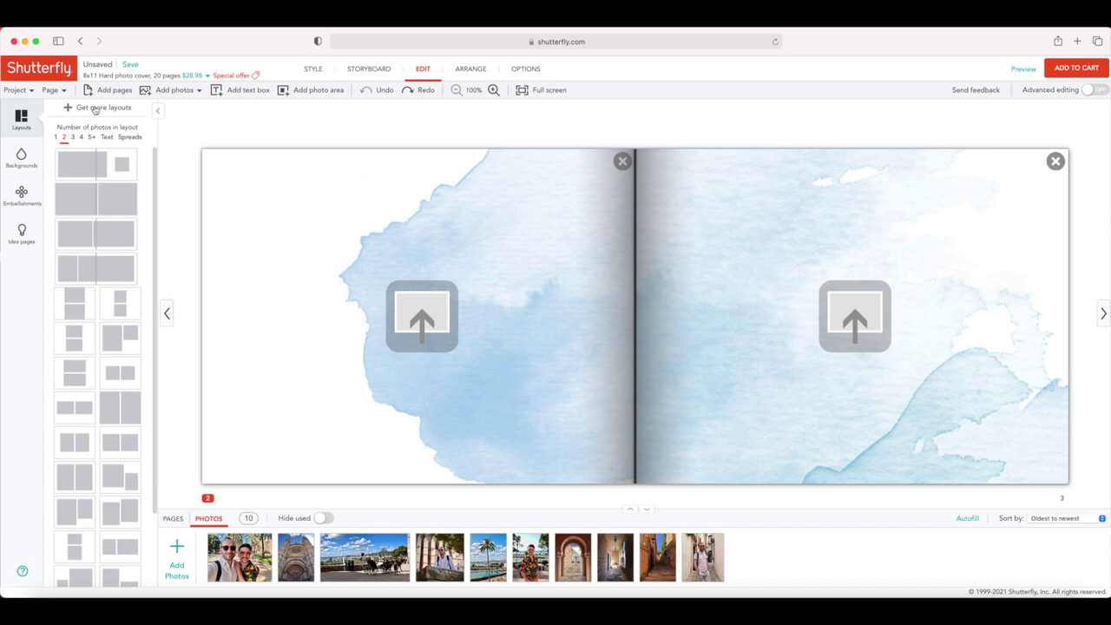
click(96, 108)
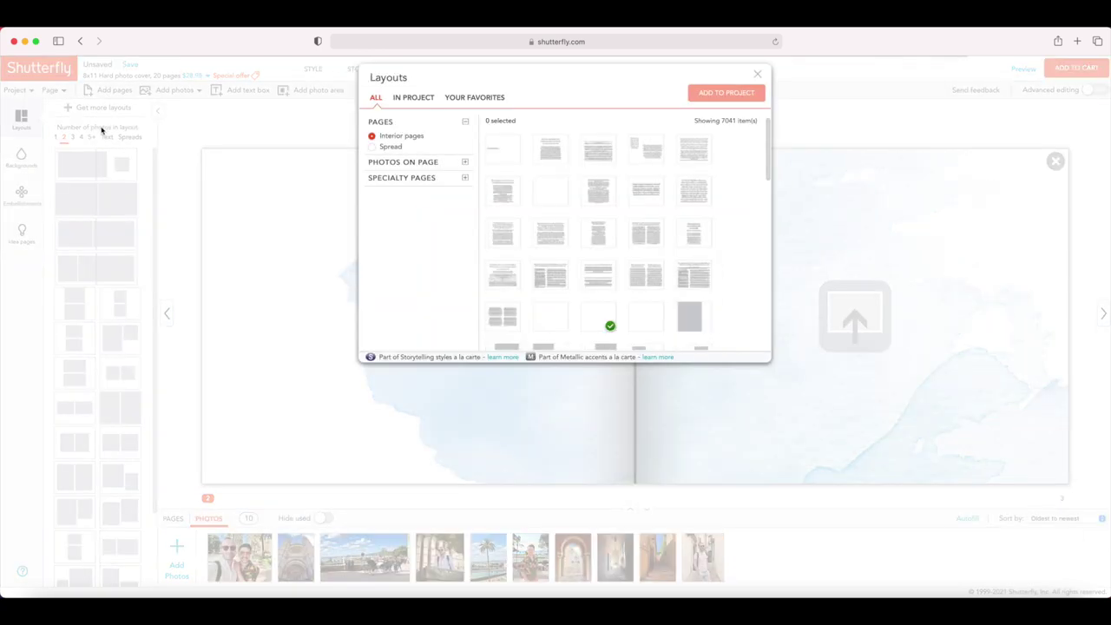
click(427, 178)
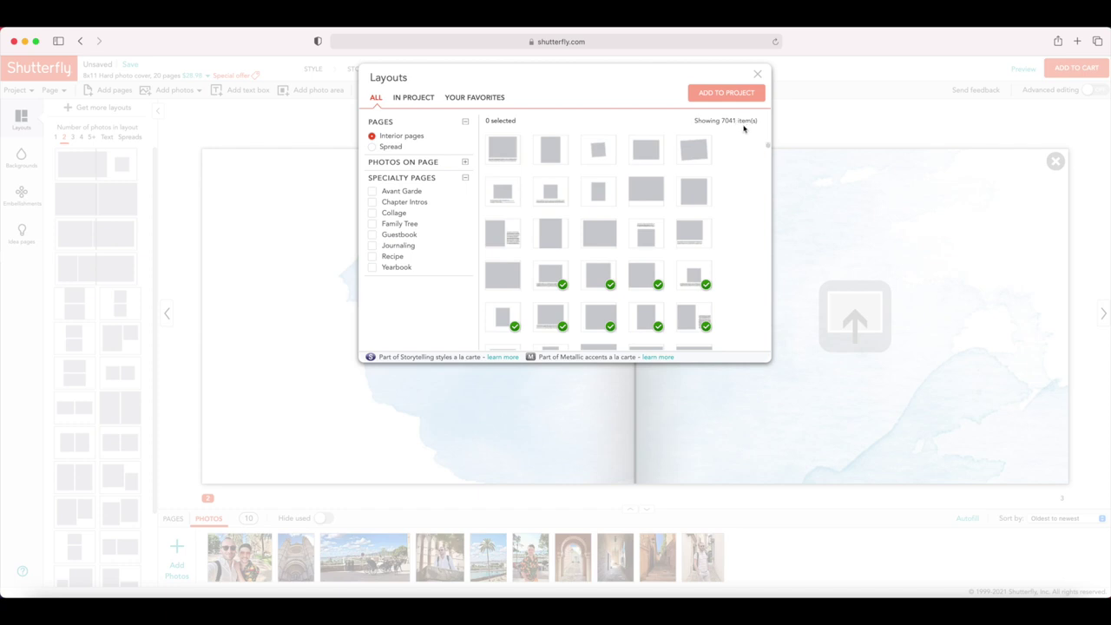
click(759, 75)
Look through the backgrounds, embellishments and idea pages available for pages 2 and 3.
click(21, 157)
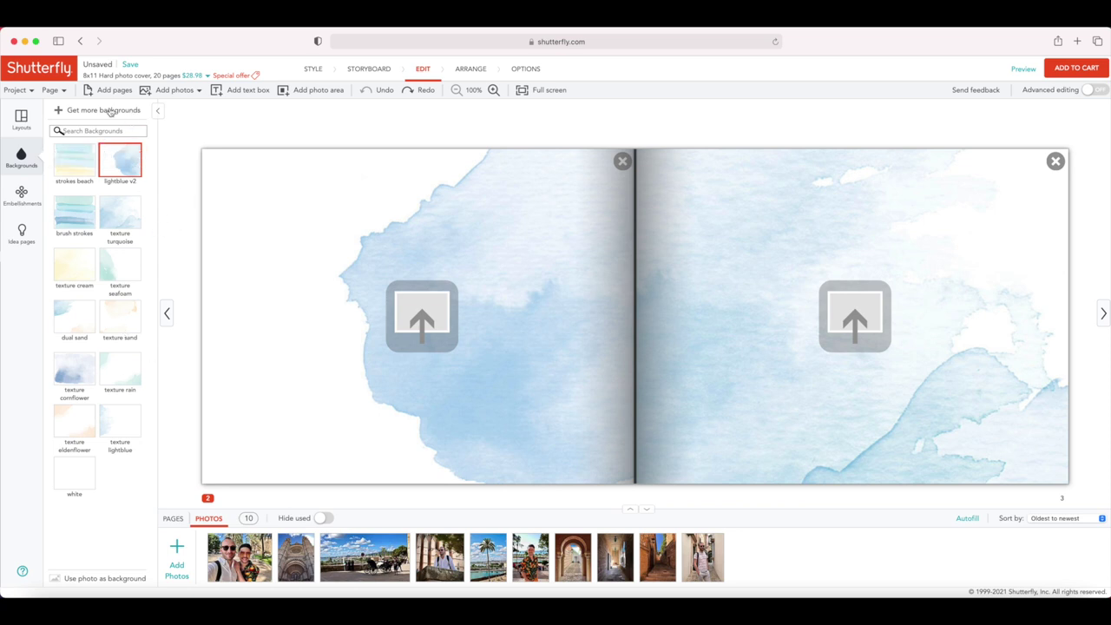
click(24, 193)
click(28, 236)
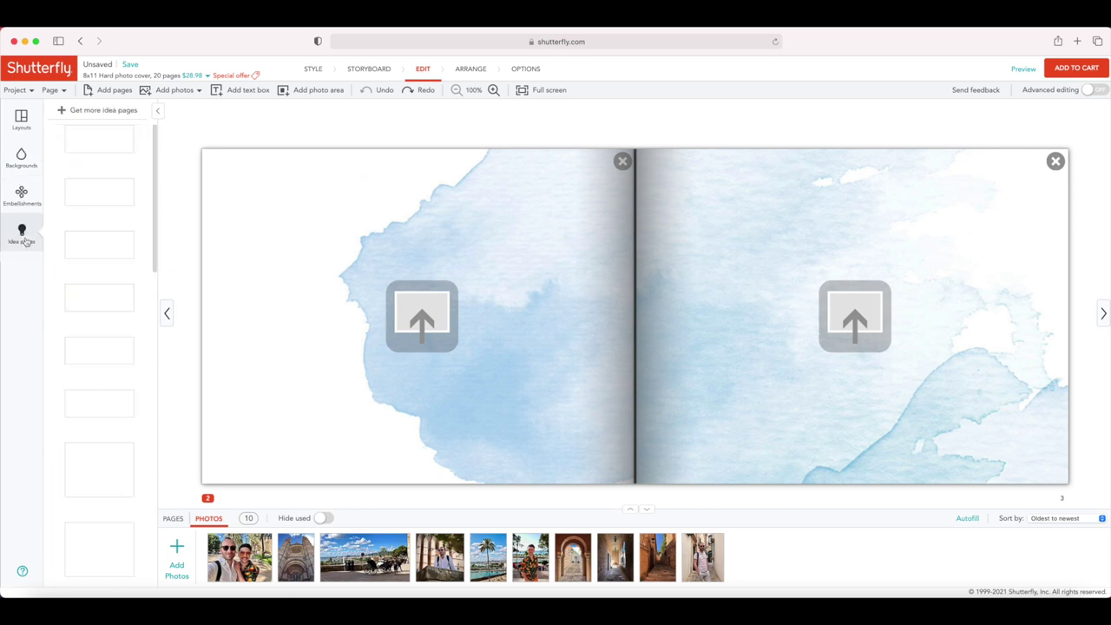
scroll(108, 231, down, 5)
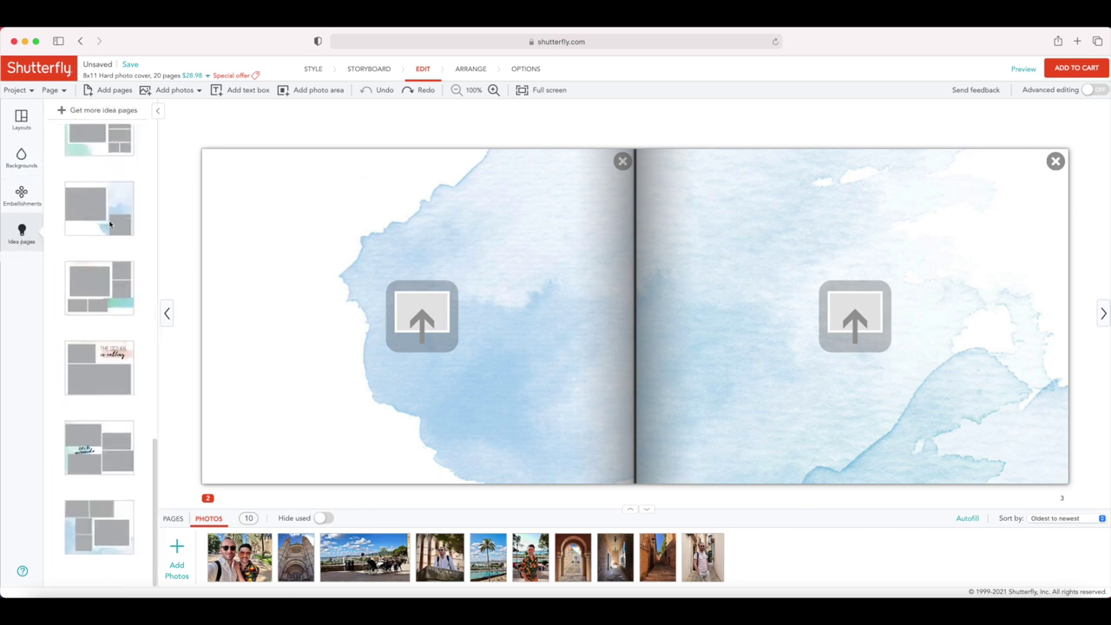
scroll(111, 225, up, 5)
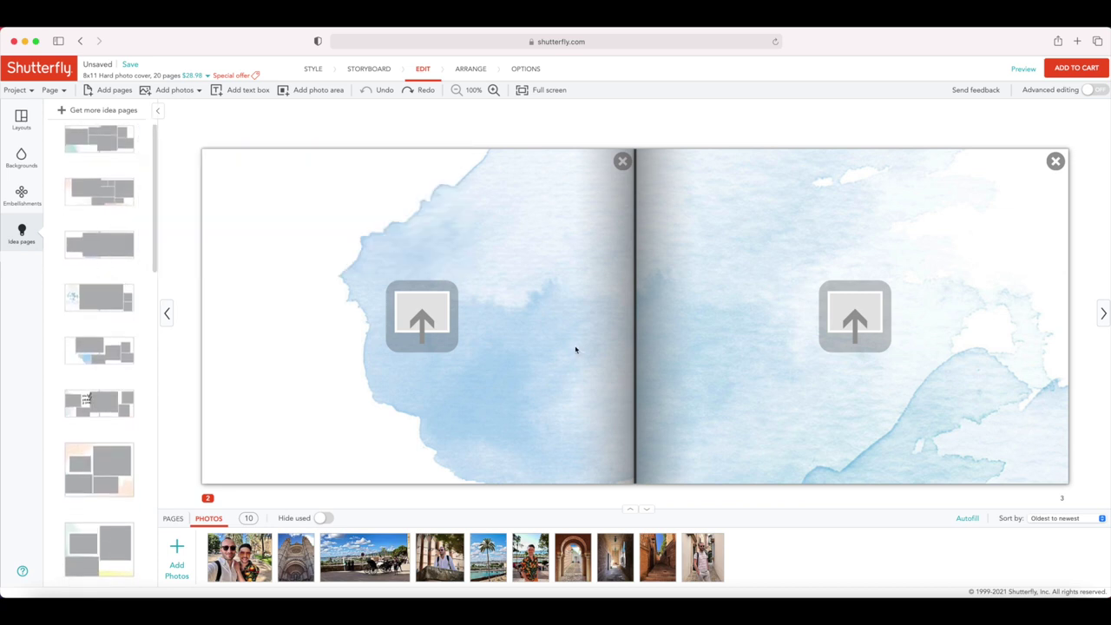
mouse_move(102, 199)
click(52, 90)
click(174, 90)
click(21, 90)
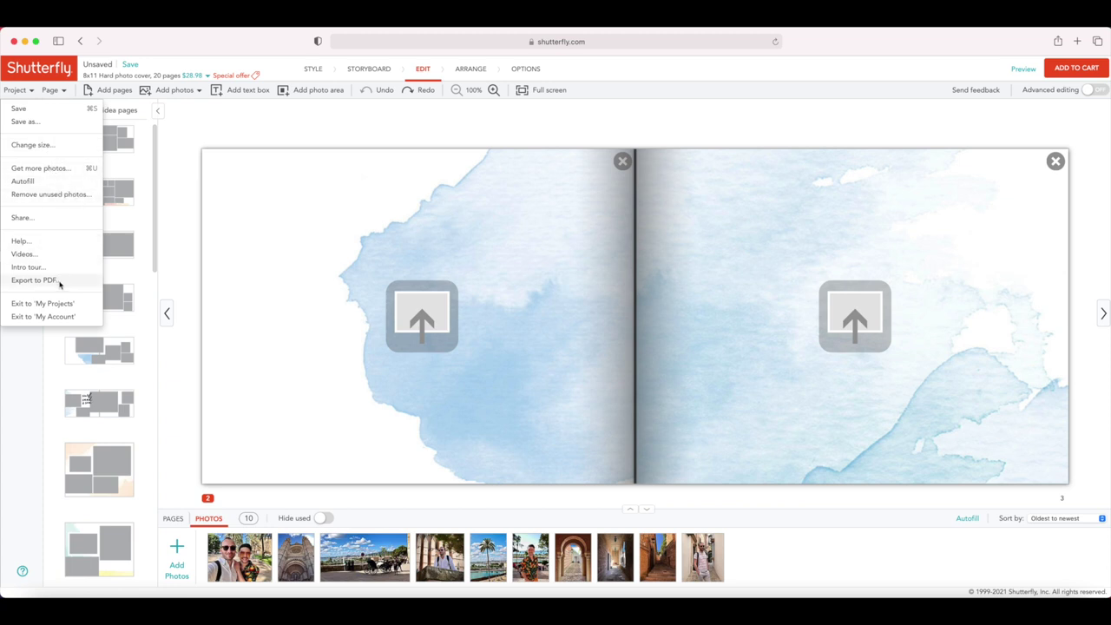
click(52, 90)
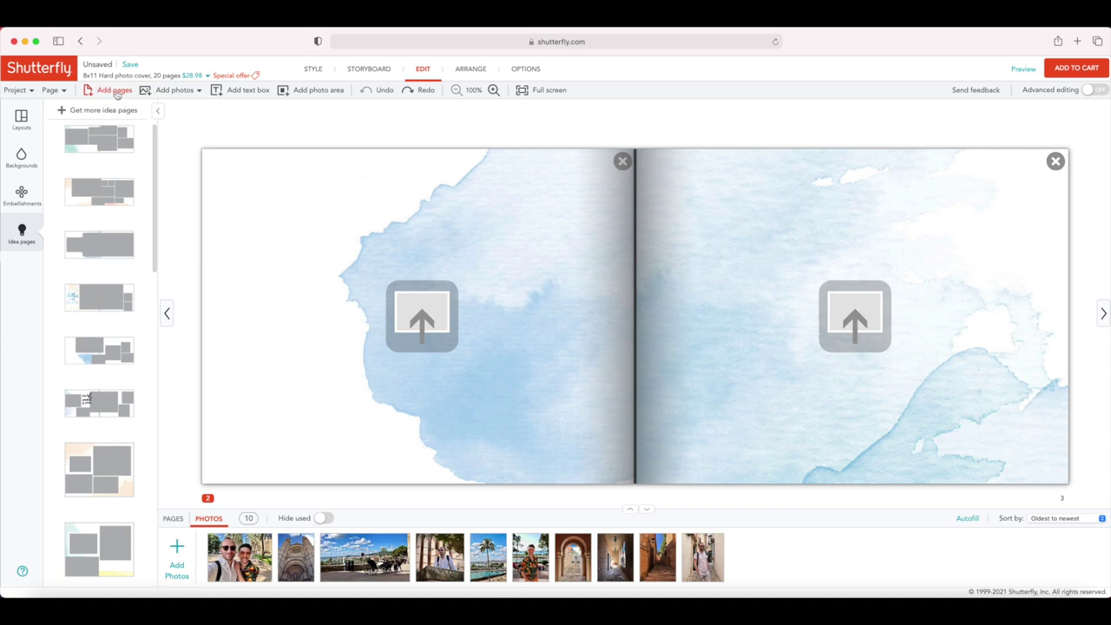
mouse_move(173, 97)
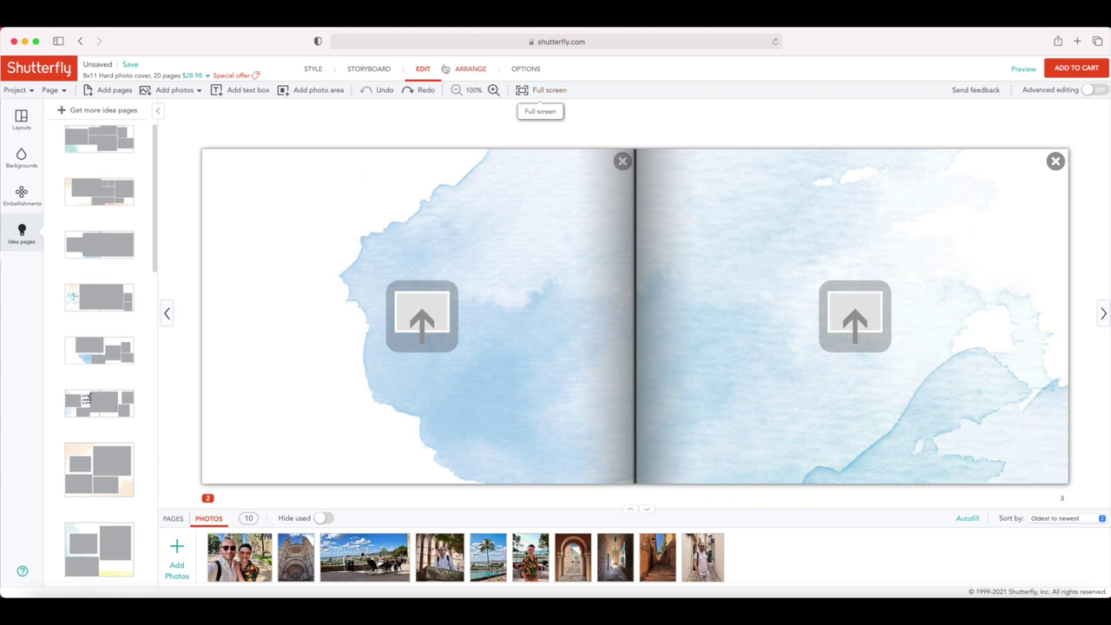
Examine the other book styles and the arrangement overview of all the book's pages.
click(314, 70)
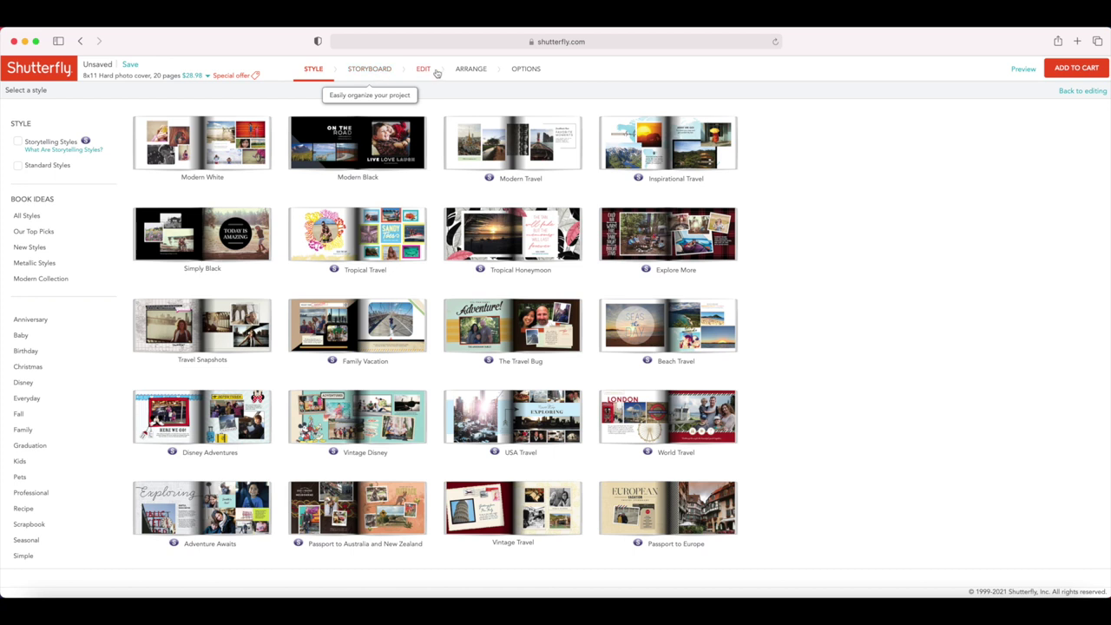
click(466, 71)
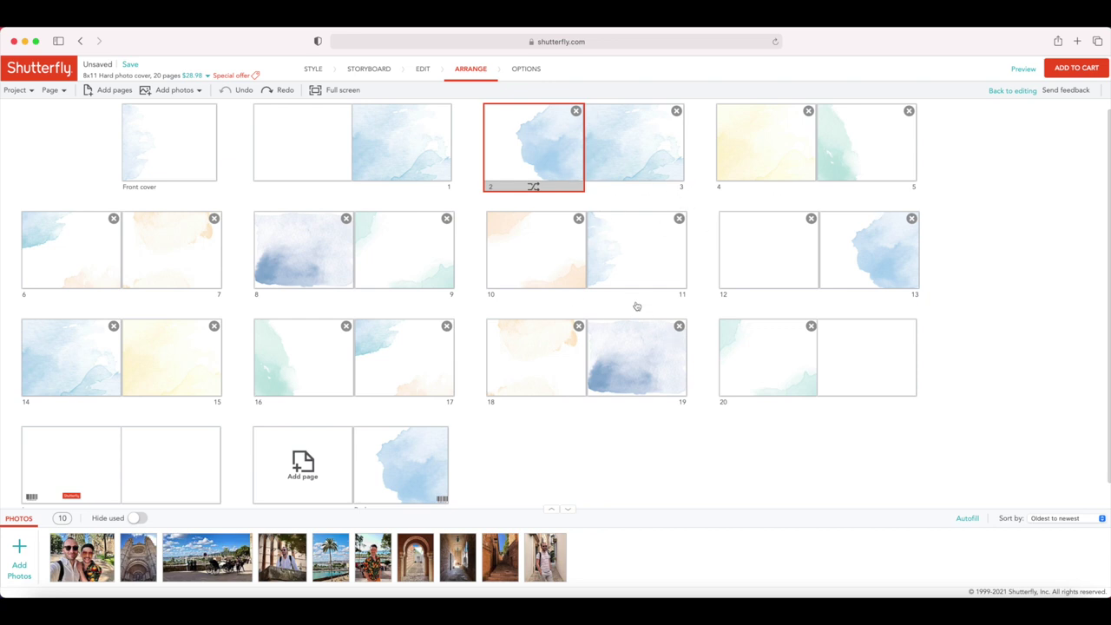
Try the soft photo cover, and choose a hard photo cover with standard layflat pages instead.
click(526, 70)
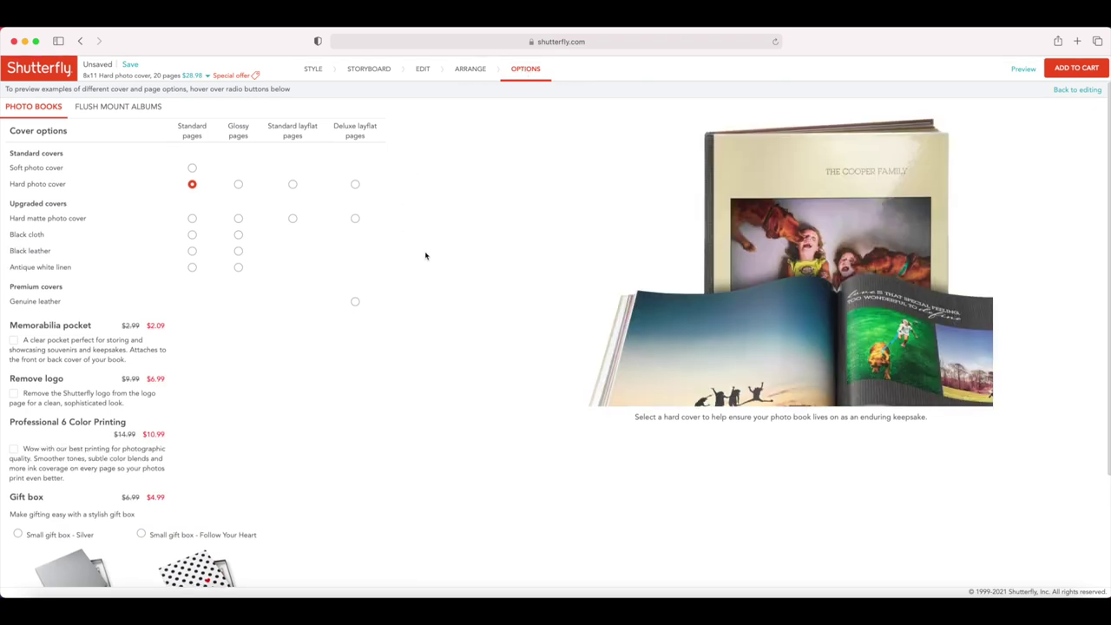
click(192, 170)
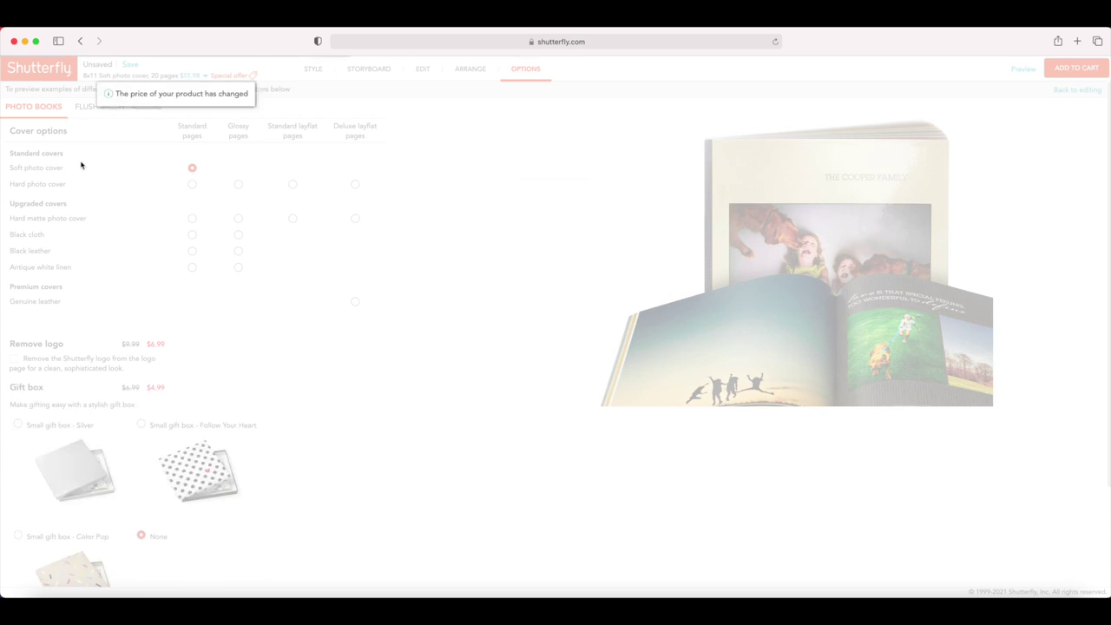
click(292, 220)
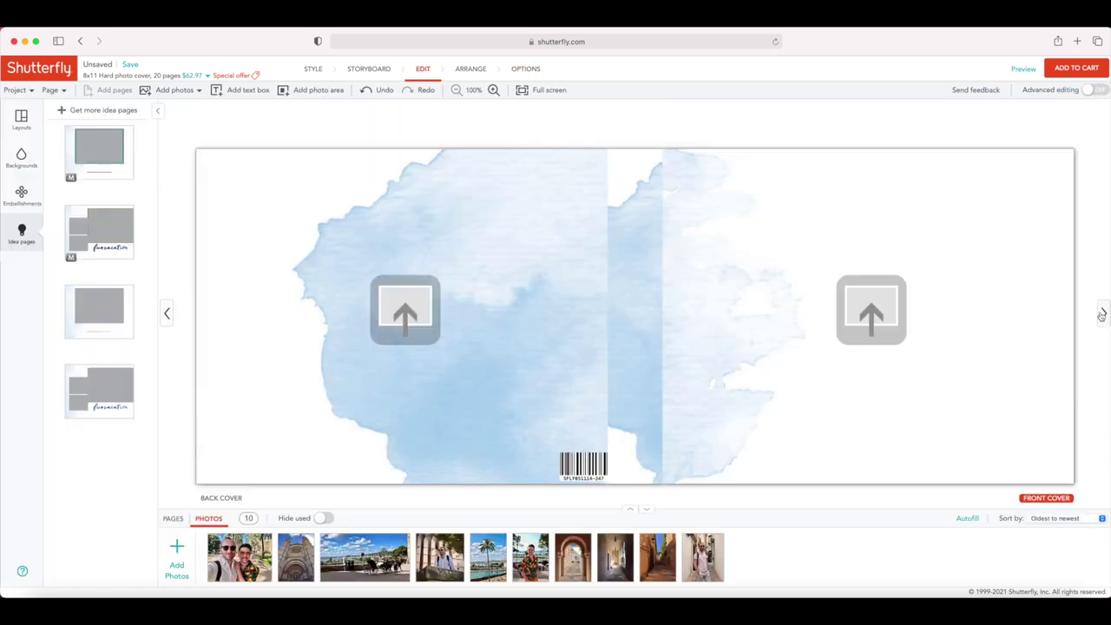
Fill page 2 with the man in the white shirt, the brick archway, the two men's selfie and the corridor with hanging lanterns.
click(1103, 314)
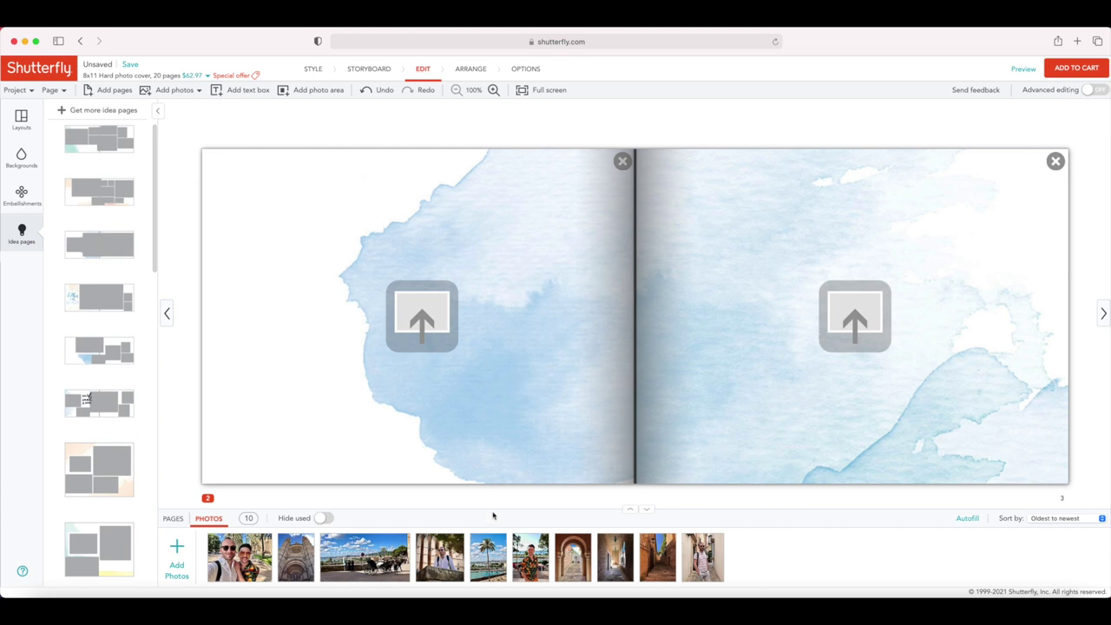
drag(443, 560, 438, 343)
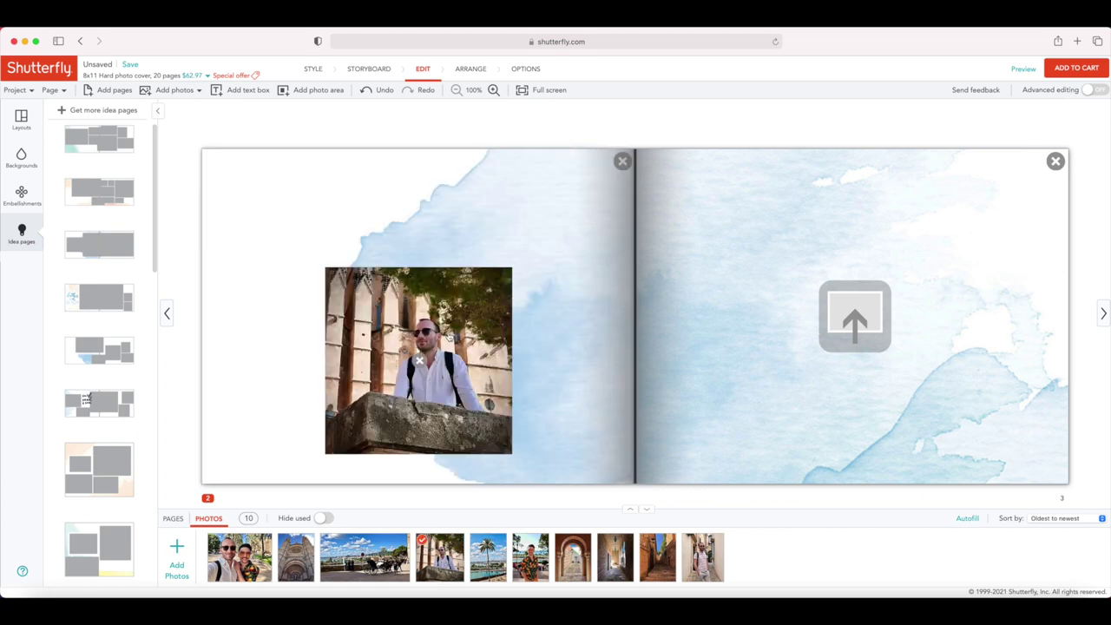
drag(573, 556, 572, 359)
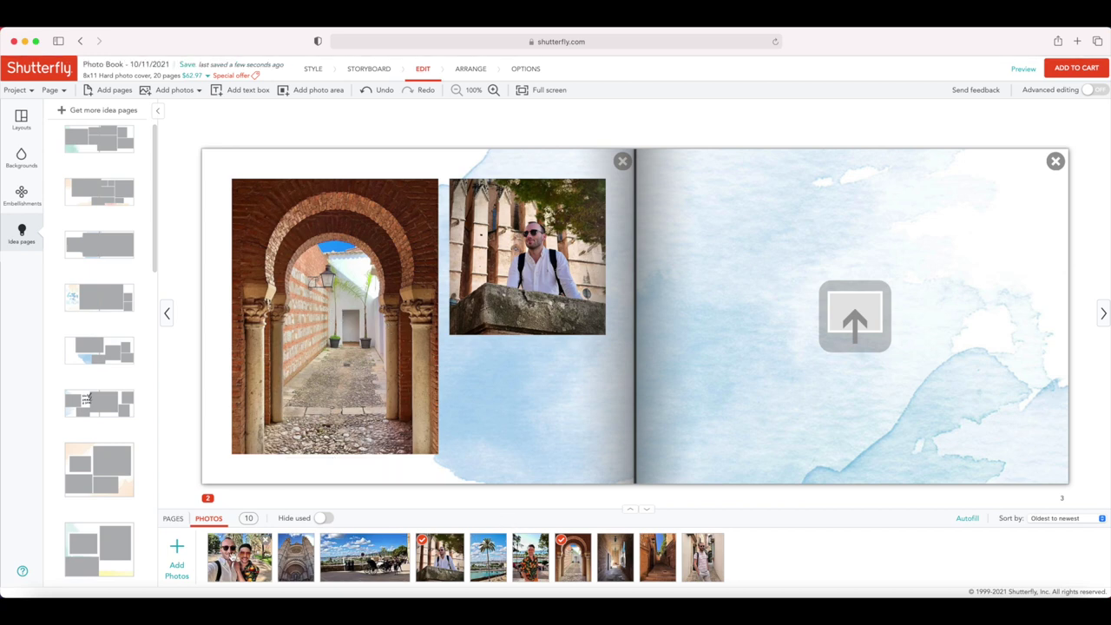
drag(239, 556, 504, 420)
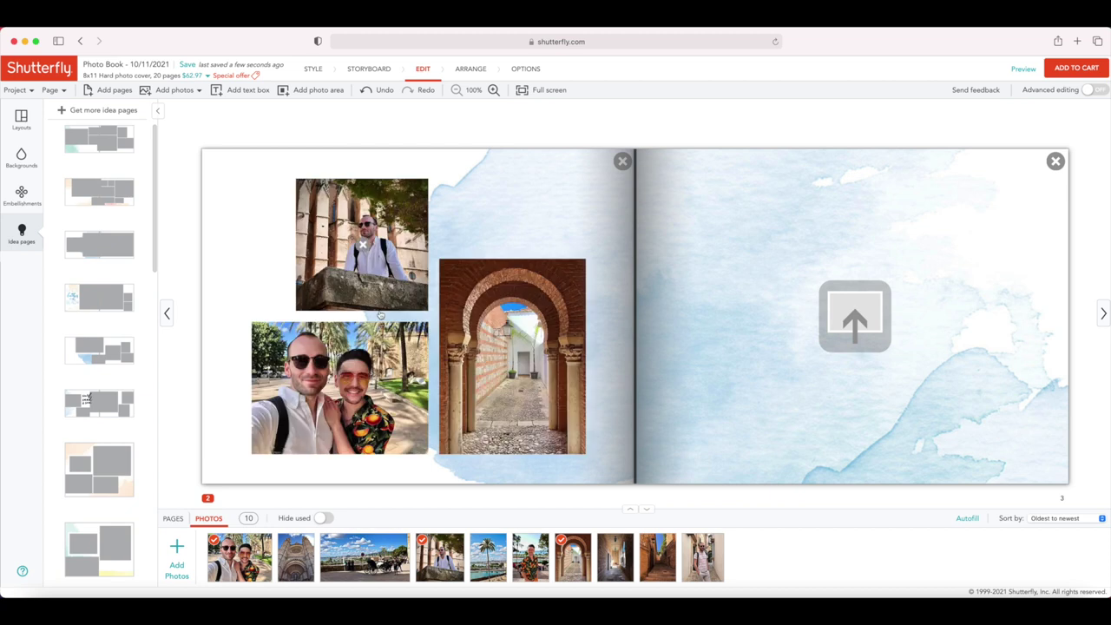
drag(628, 547, 581, 222)
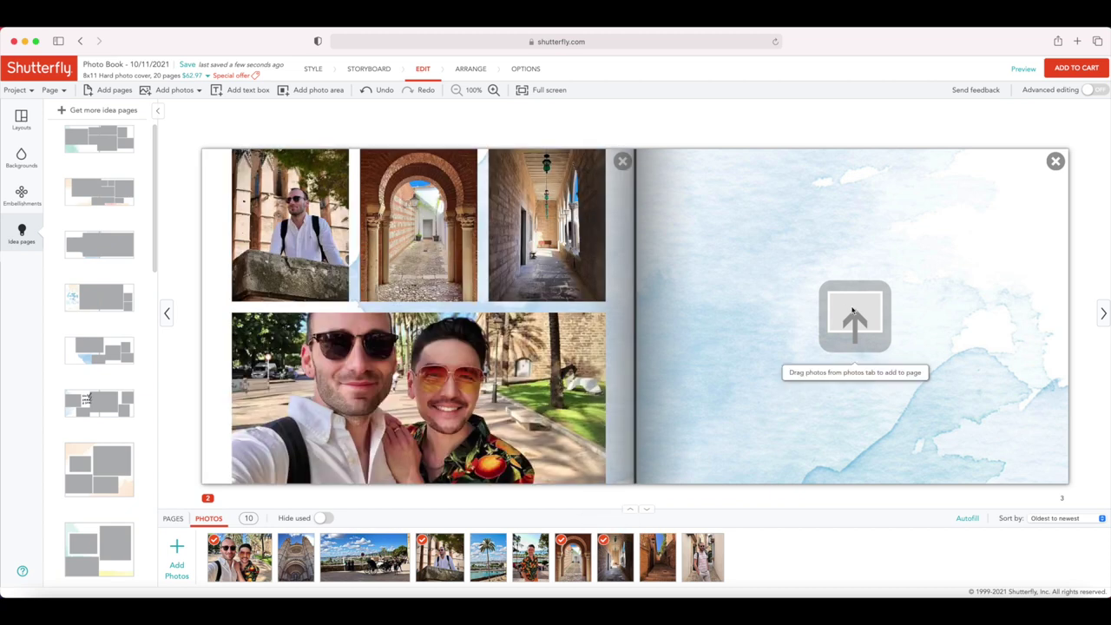
Shuffle the photo layout of page 2 three times.
mouse_move(544, 255)
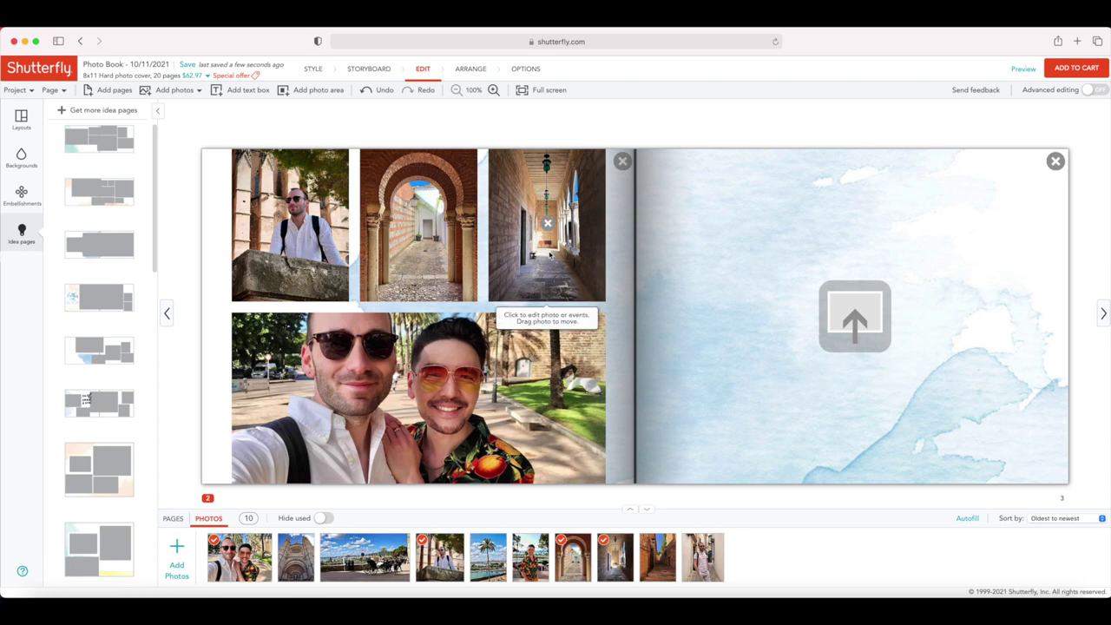
mouse_move(50, 92)
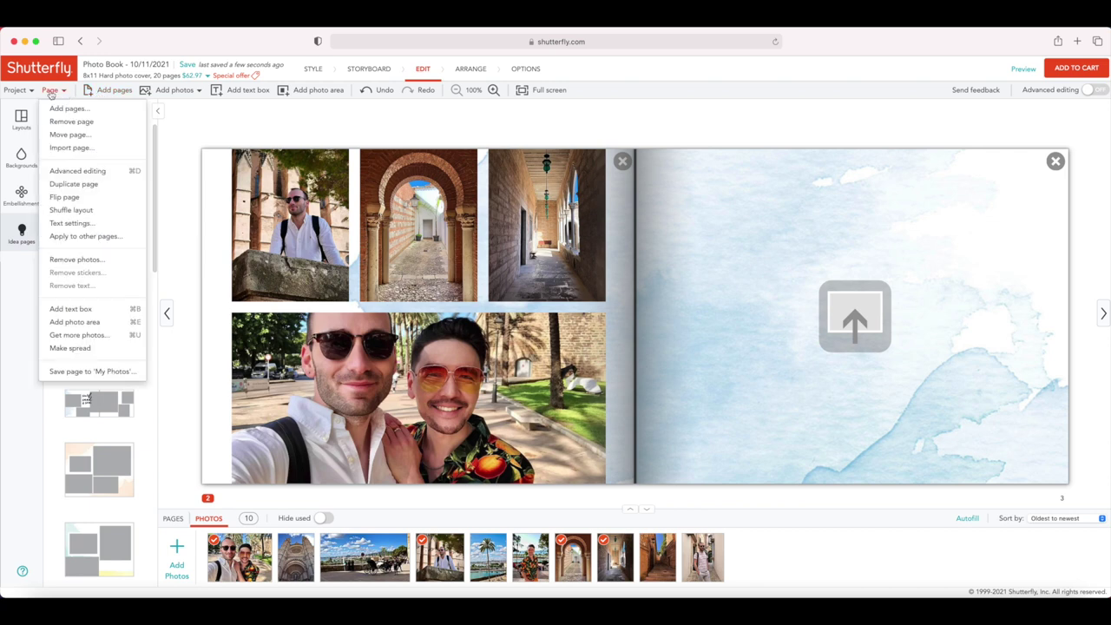
click(87, 210)
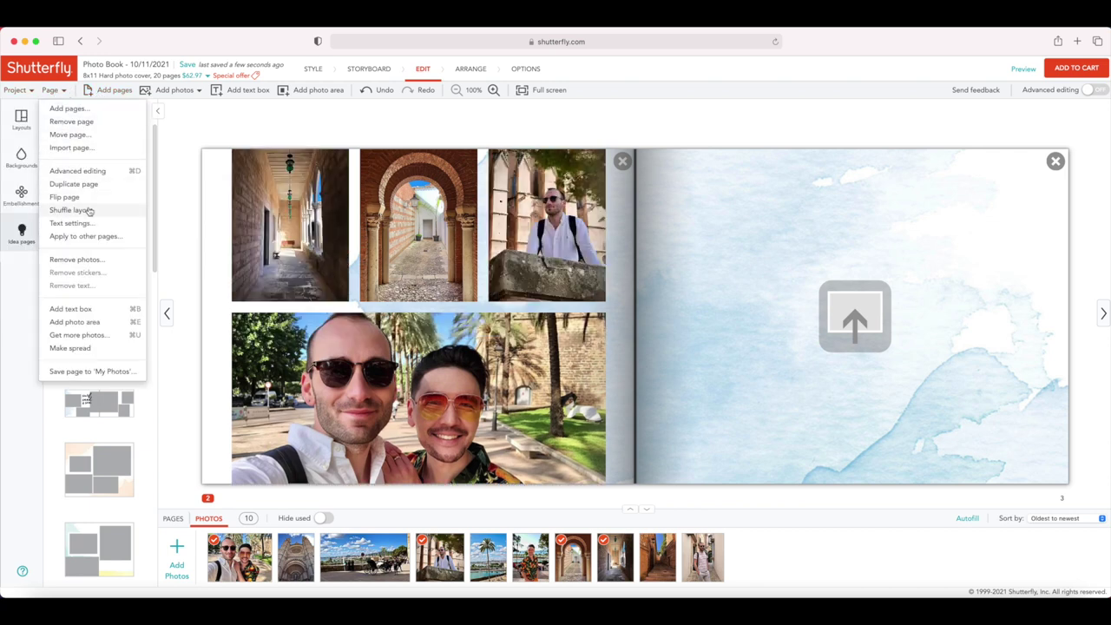
click(89, 211)
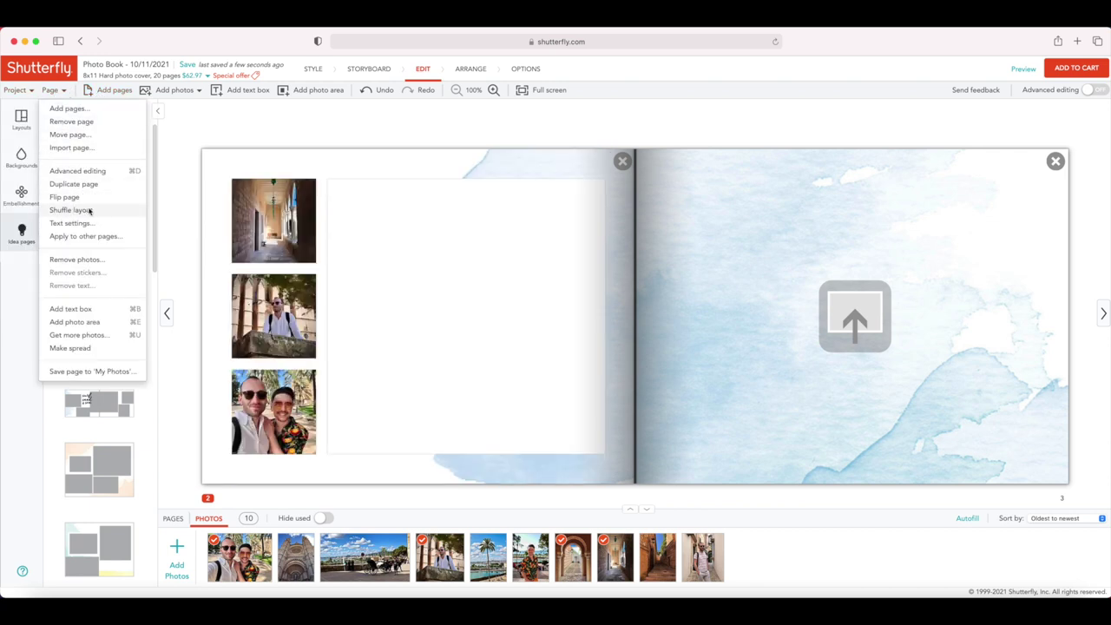
click(90, 211)
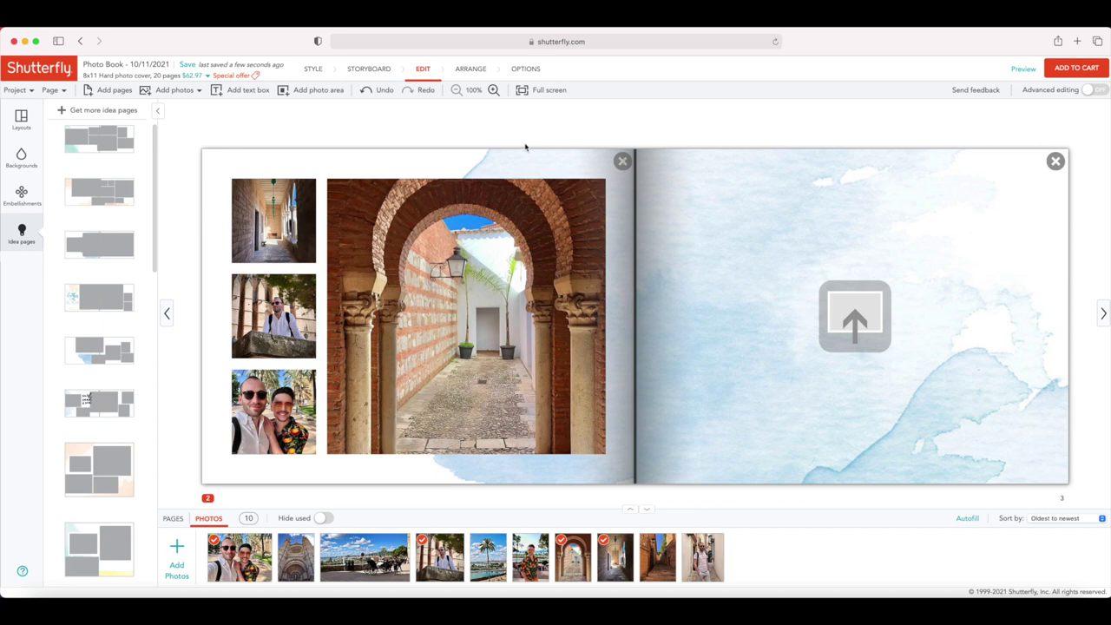
Apply the four-photo layout with a single horizontal row of square photos to page 2.
click(24, 121)
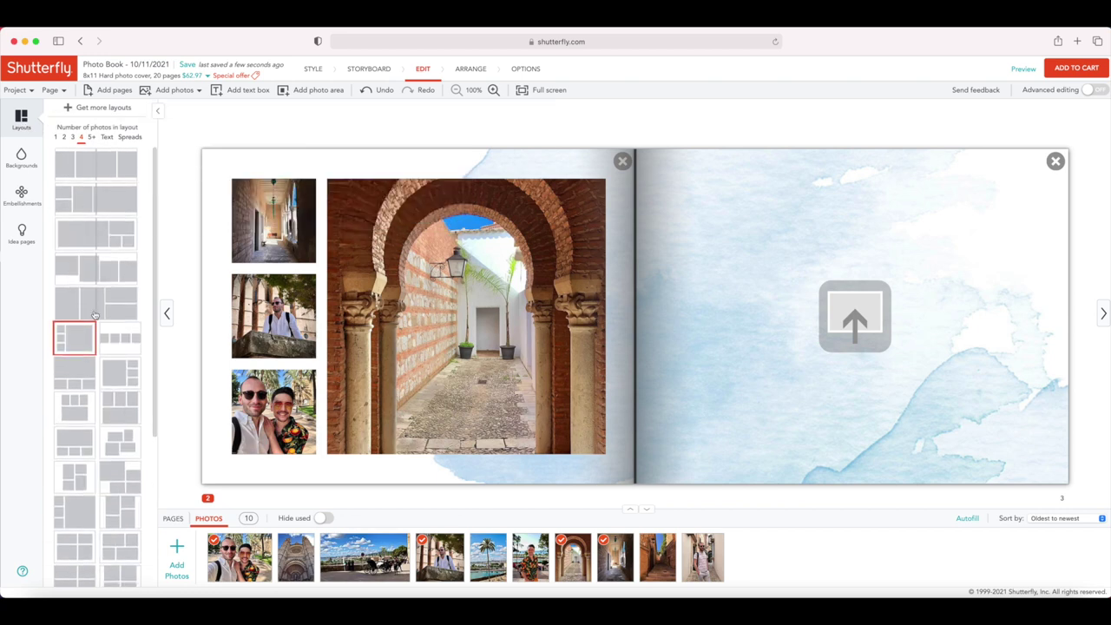
scroll(96, 314, down, 3)
drag(118, 269, 379, 270)
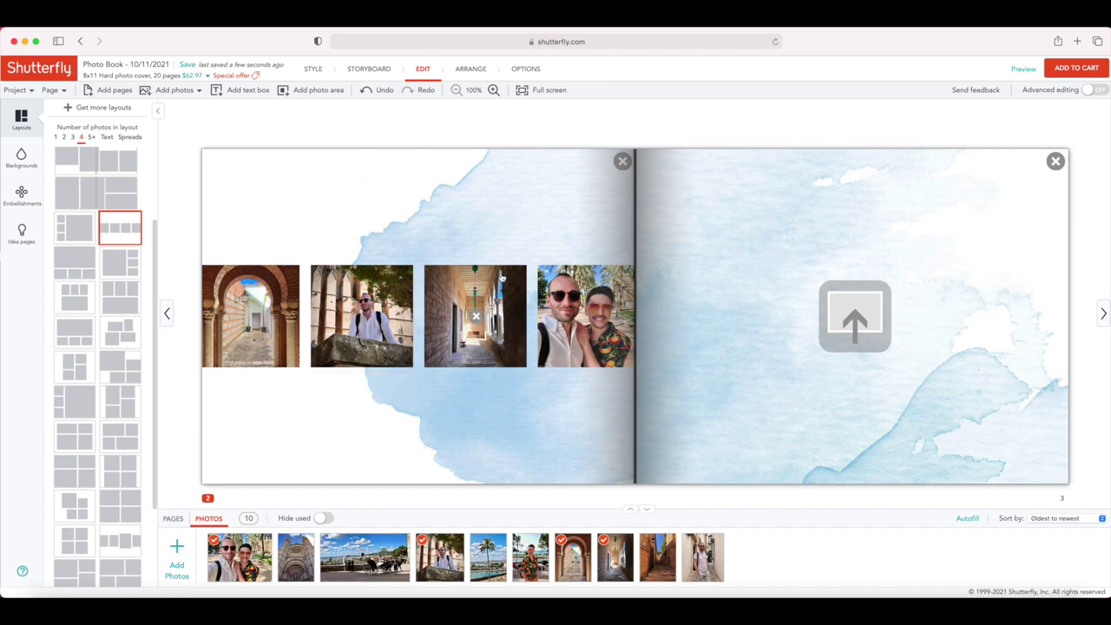
Shift the crop area of the lantern corridor photo slightly downward and keep its original colour effect.
click(501, 279)
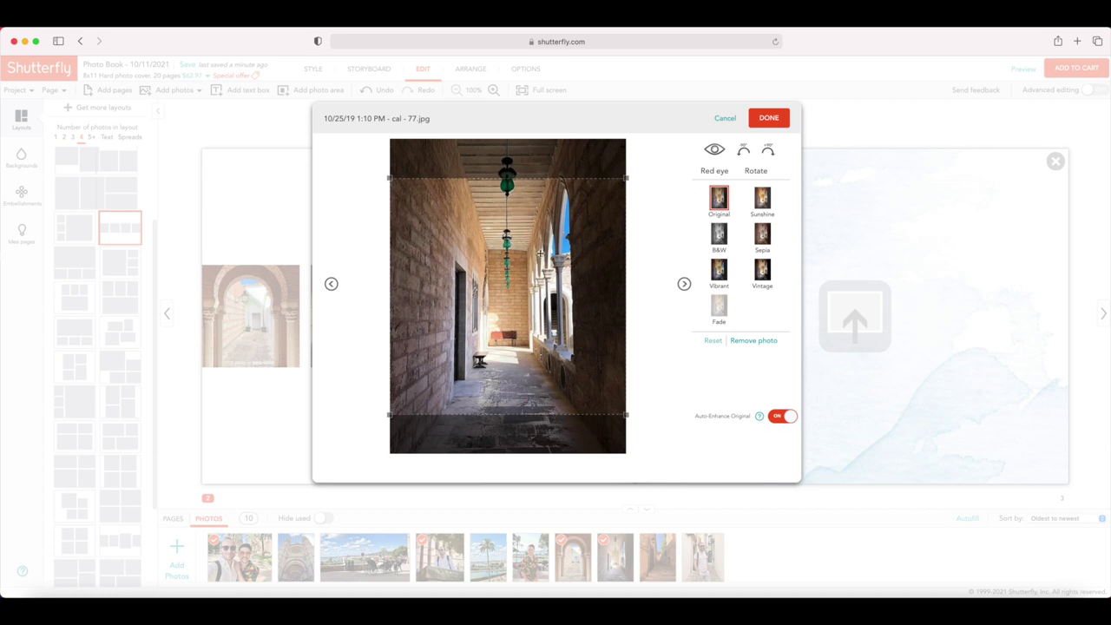
mouse_move(541, 254)
mouse_down()
mouse_move(556, 211)
mouse_move(556, 253)
mouse_up()
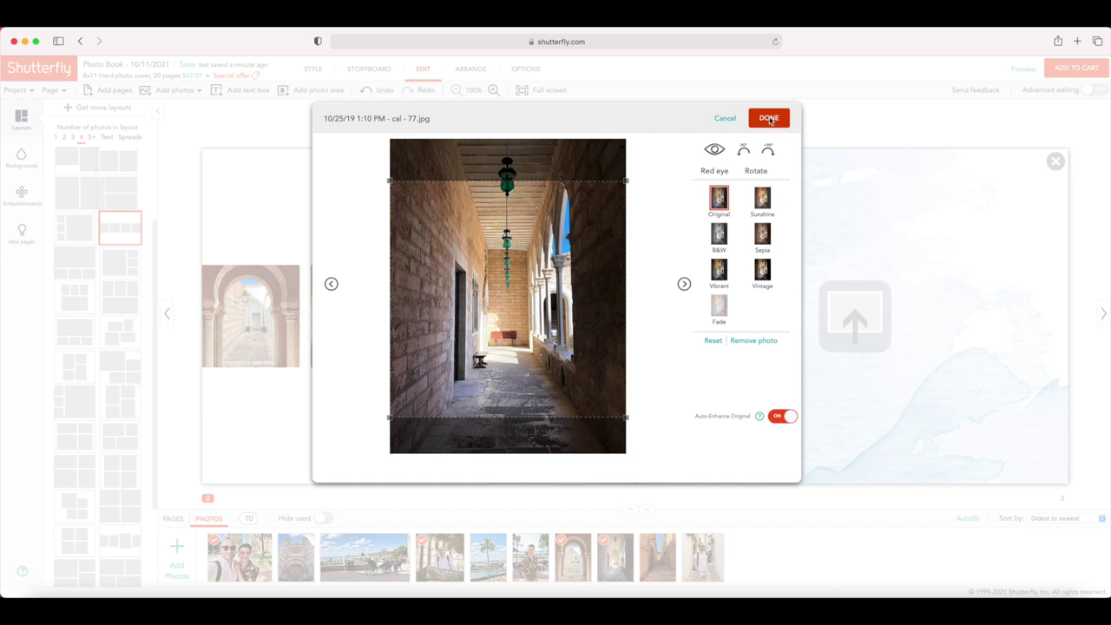
click(769, 118)
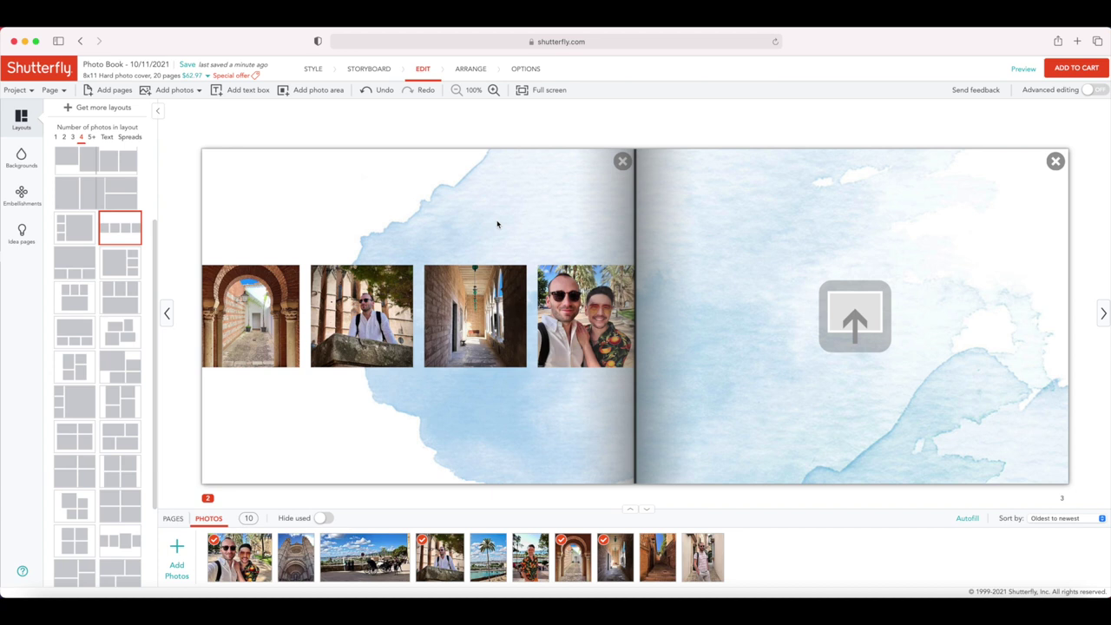
Switch on advanced editing, enlarge the lantern corridor photo to almost twice its size, and move it onto the middle of page 3.
click(1097, 90)
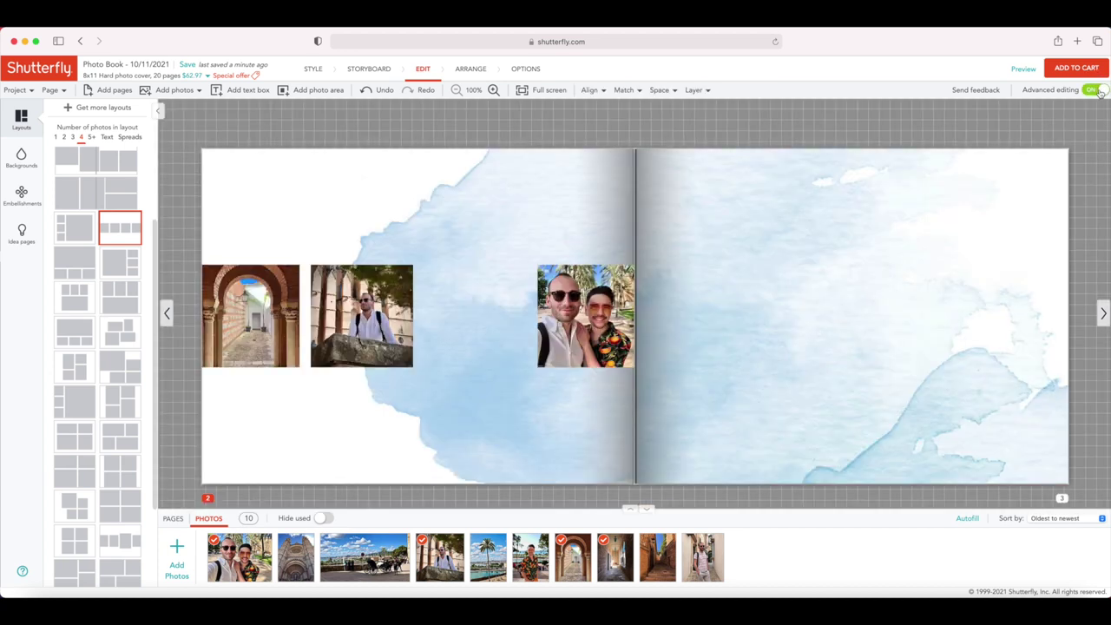
click(499, 286)
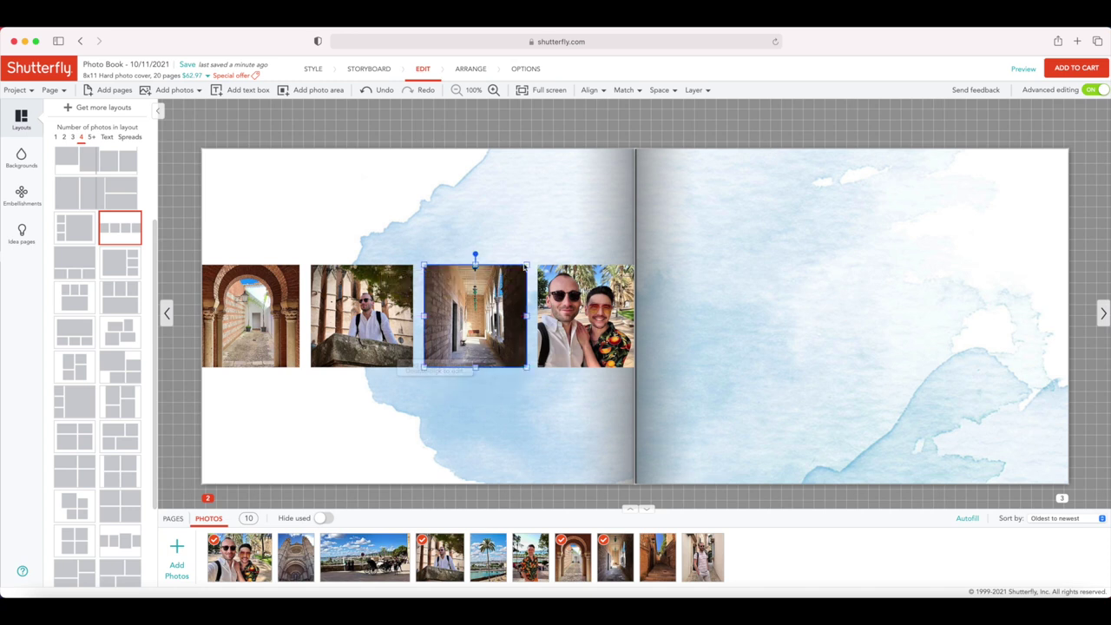
drag(526, 264, 615, 179)
drag(528, 220, 798, 258)
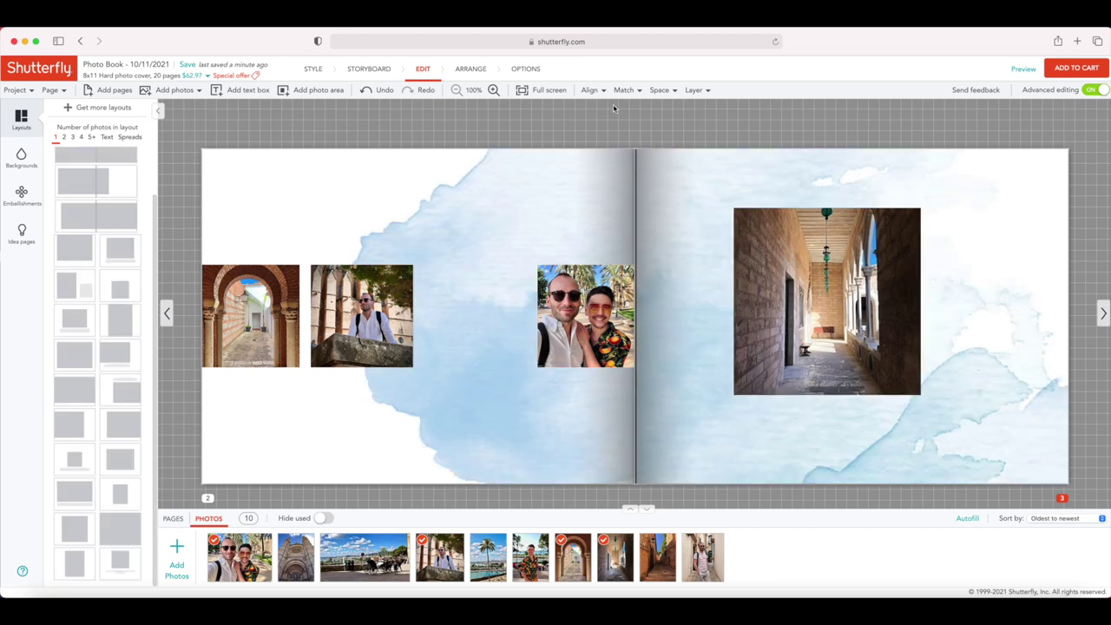
click(604, 92)
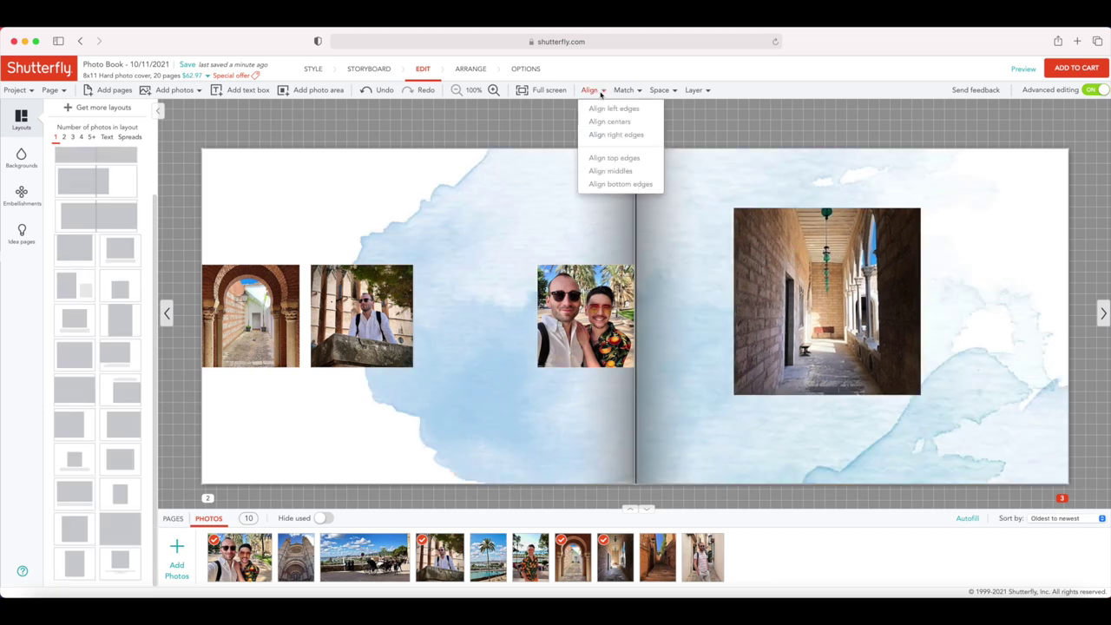
click(634, 92)
click(660, 90)
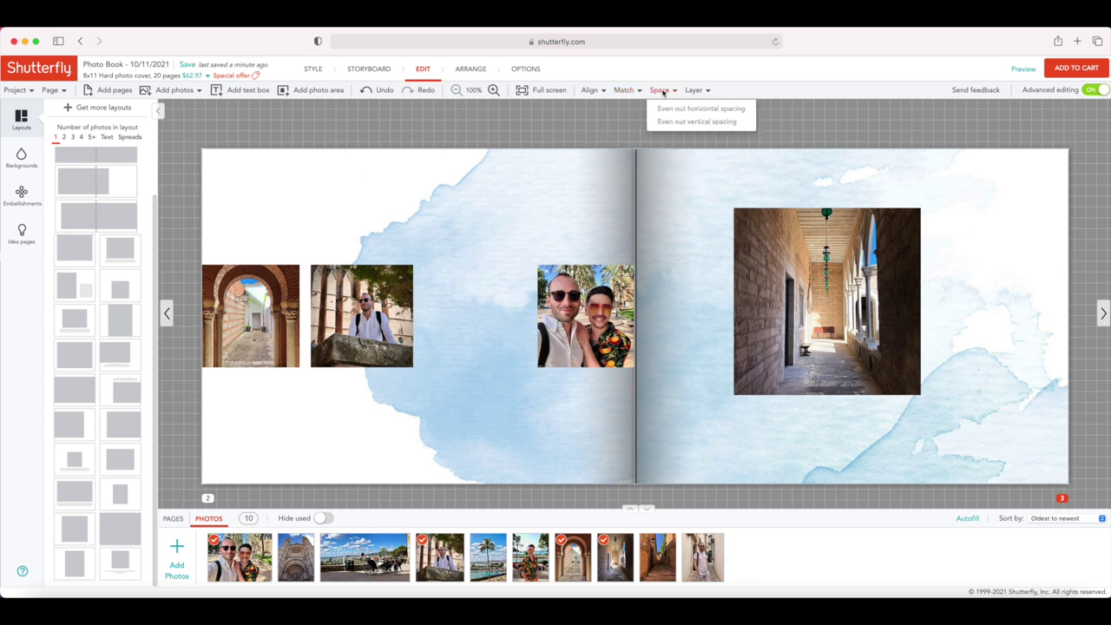
Move the stone arch, balustrade and couple photos fully onto page 2, spreading them out at staggered heights.
click(692, 91)
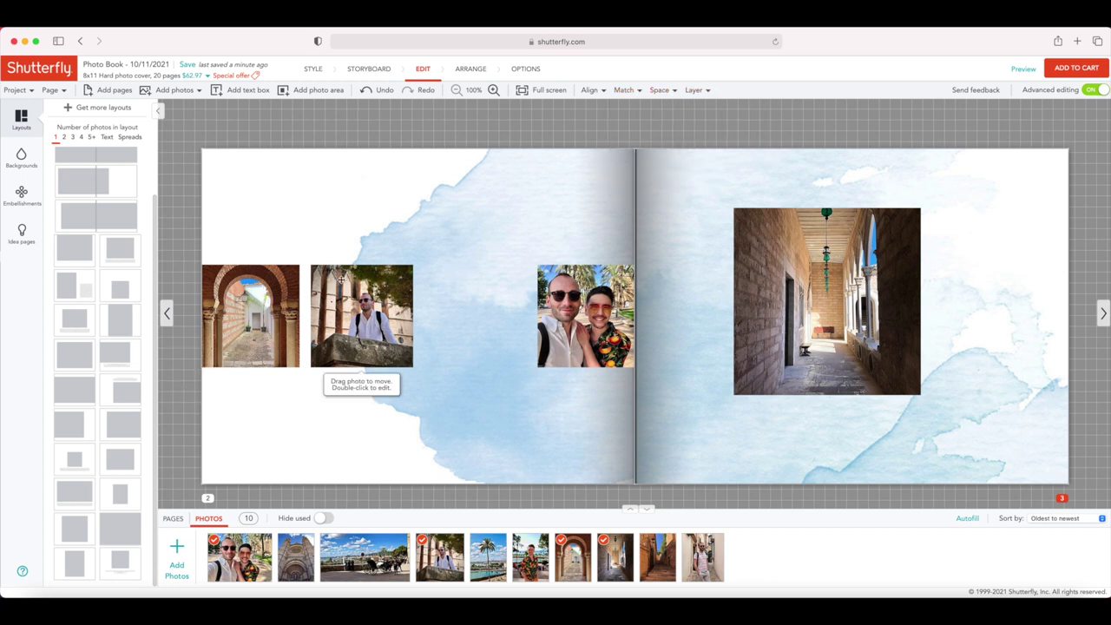
drag(357, 300, 396, 236)
drag(274, 292, 307, 277)
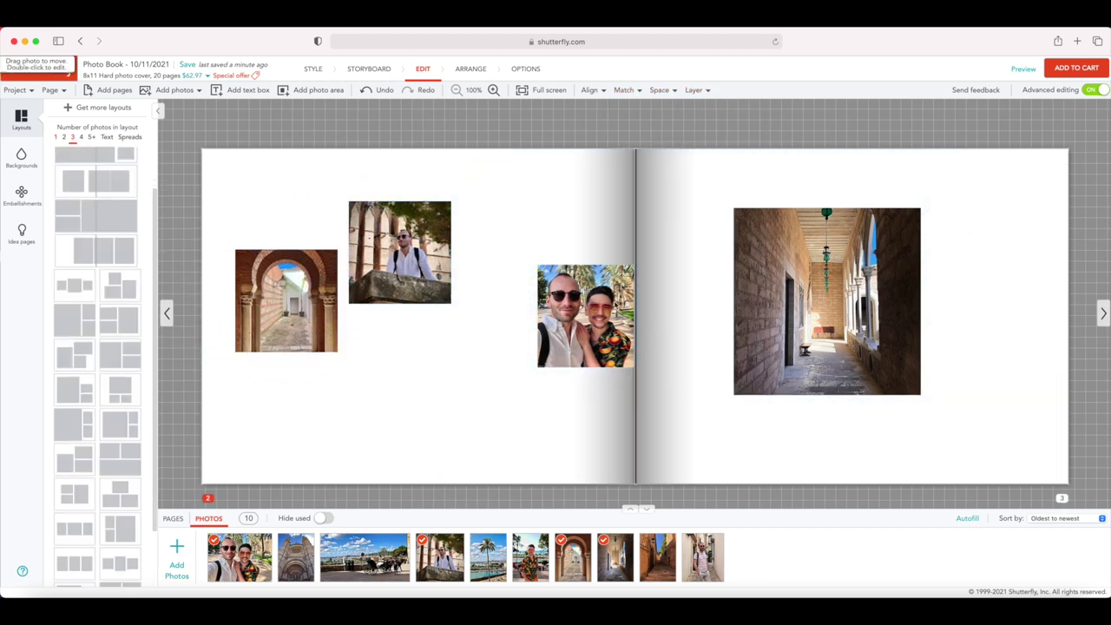
drag(591, 299, 521, 275)
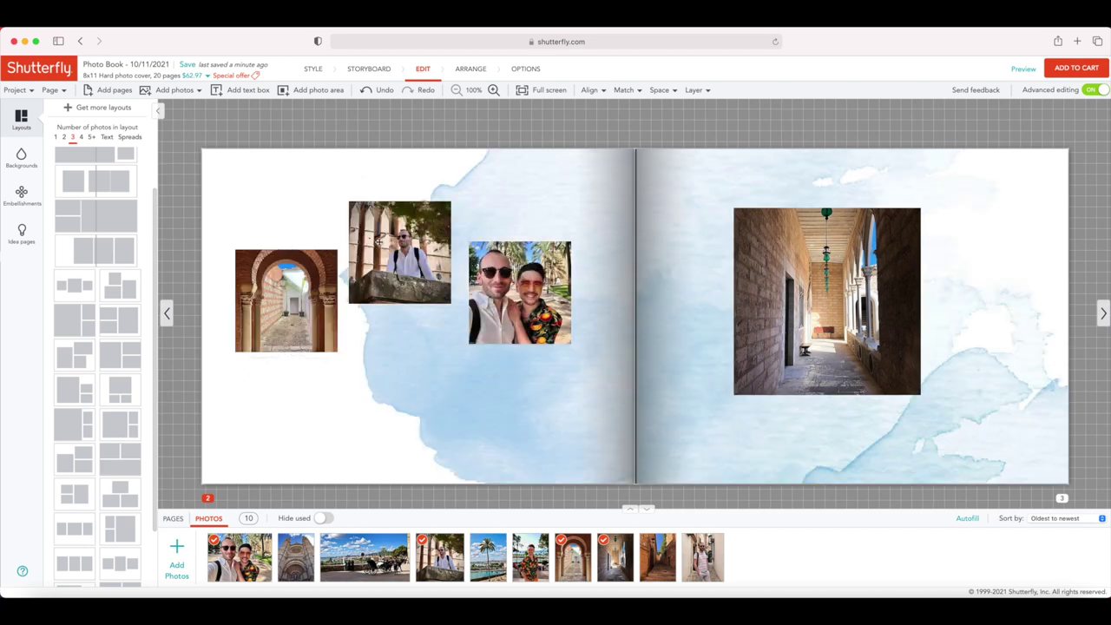
Select the three photos on page 2 and align their top edges.
drag(210, 182, 608, 401)
click(593, 90)
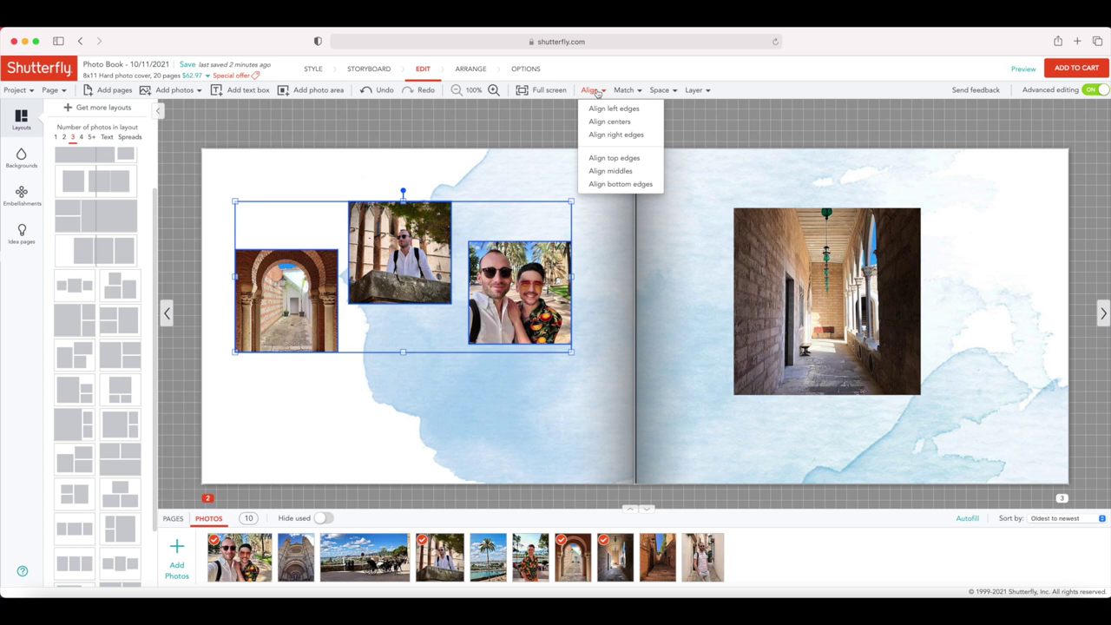
click(611, 159)
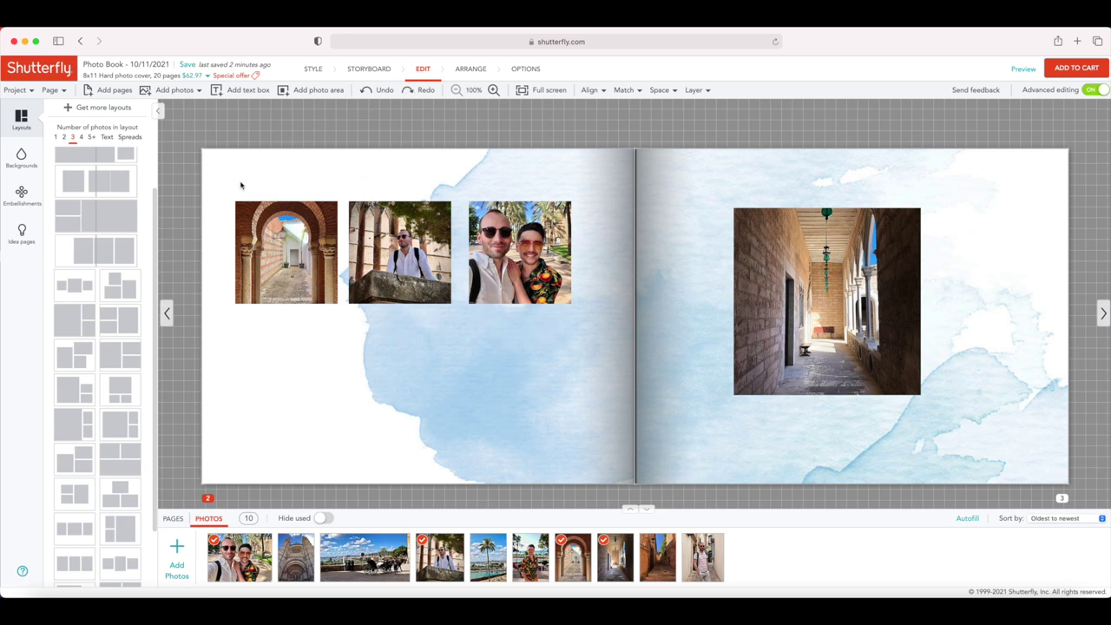
Even out the horizontal spacing between the three photos on page 2.
drag(210, 169, 605, 328)
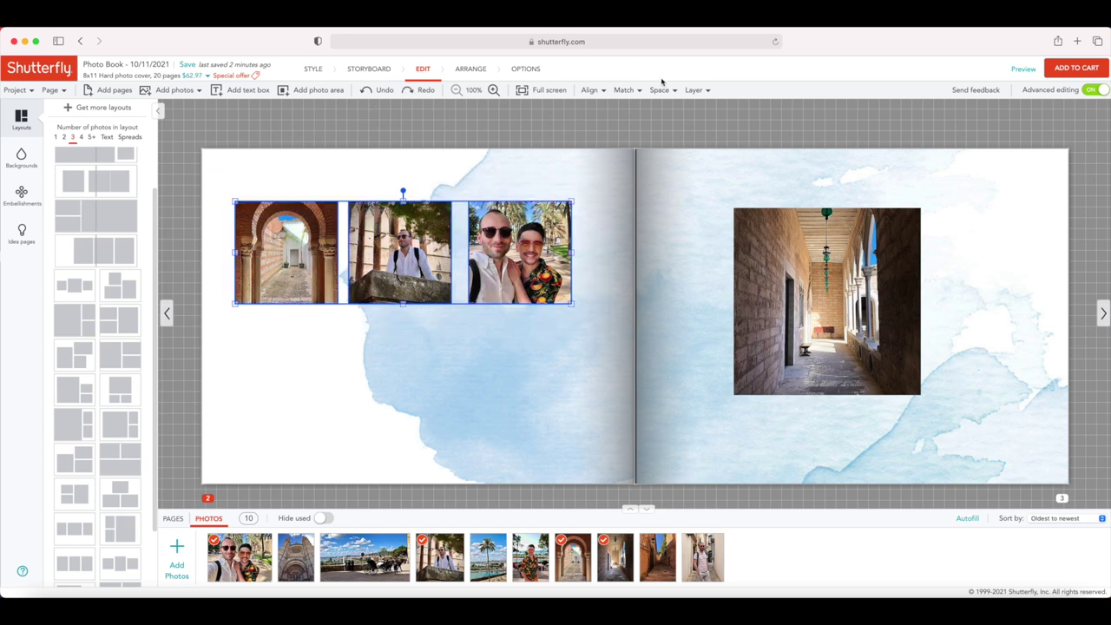
click(663, 89)
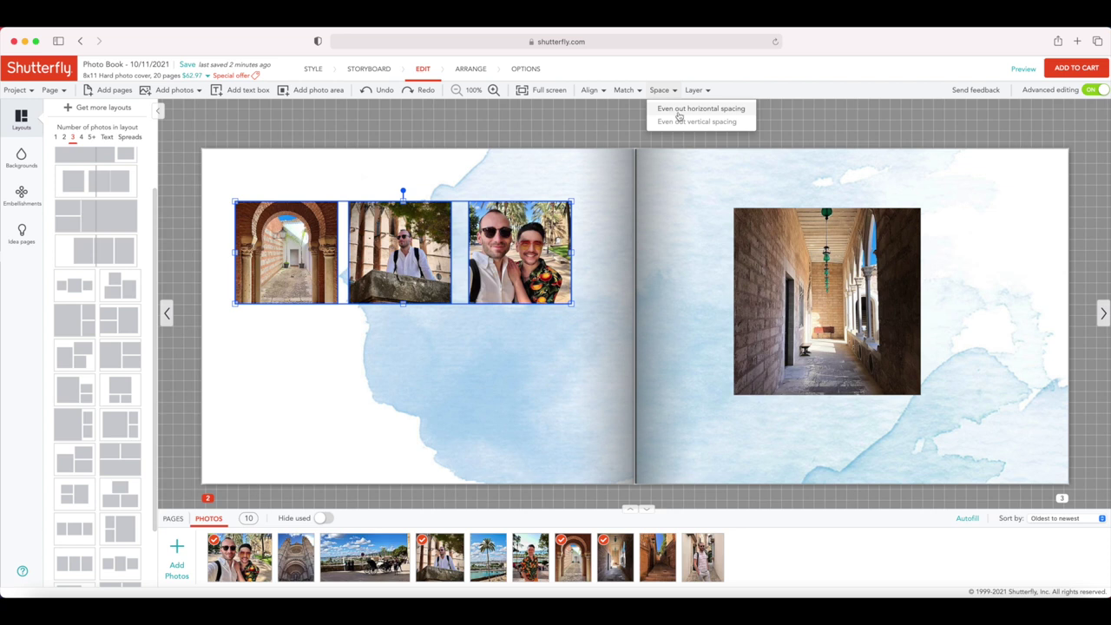
click(679, 111)
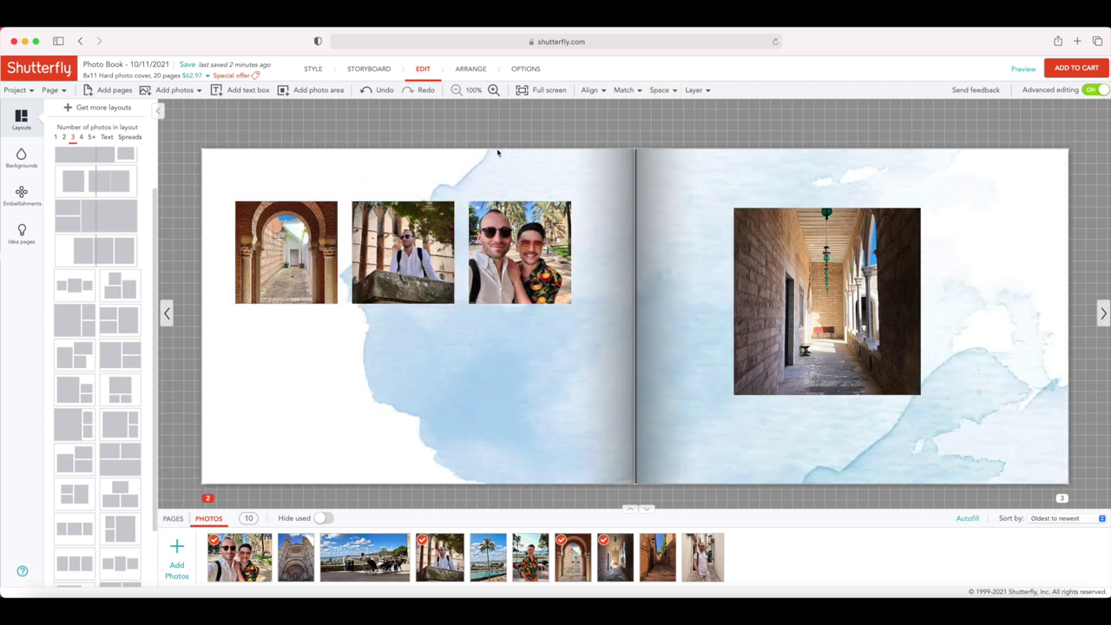
click(614, 90)
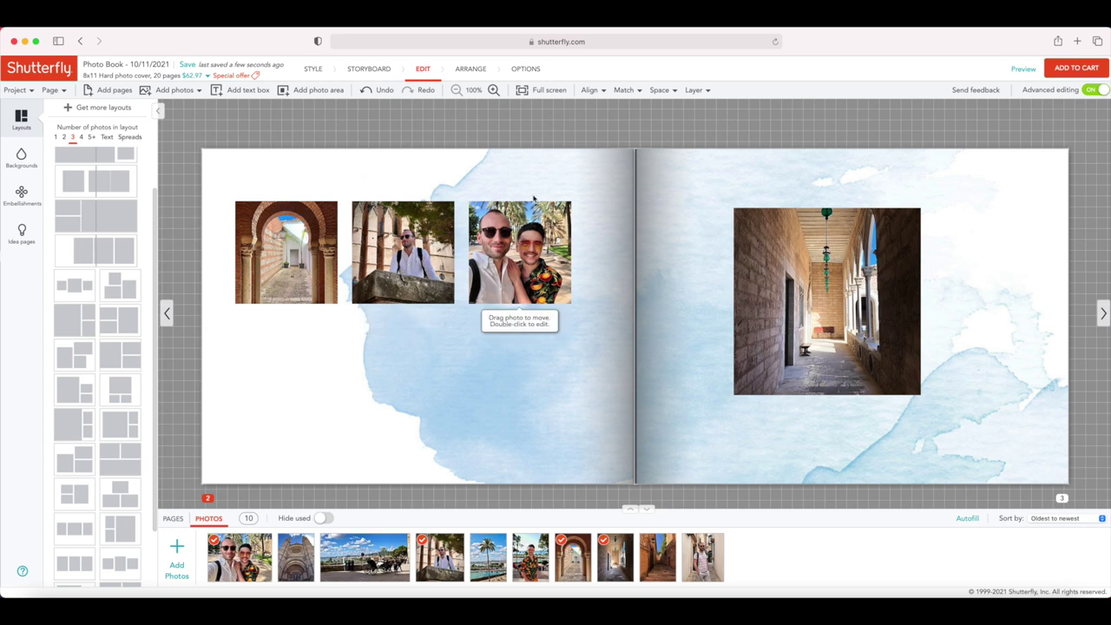
Switch advanced editing off and on again, and add the narrow orange alley photo to page 3 beside the corridor photo.
click(1095, 90)
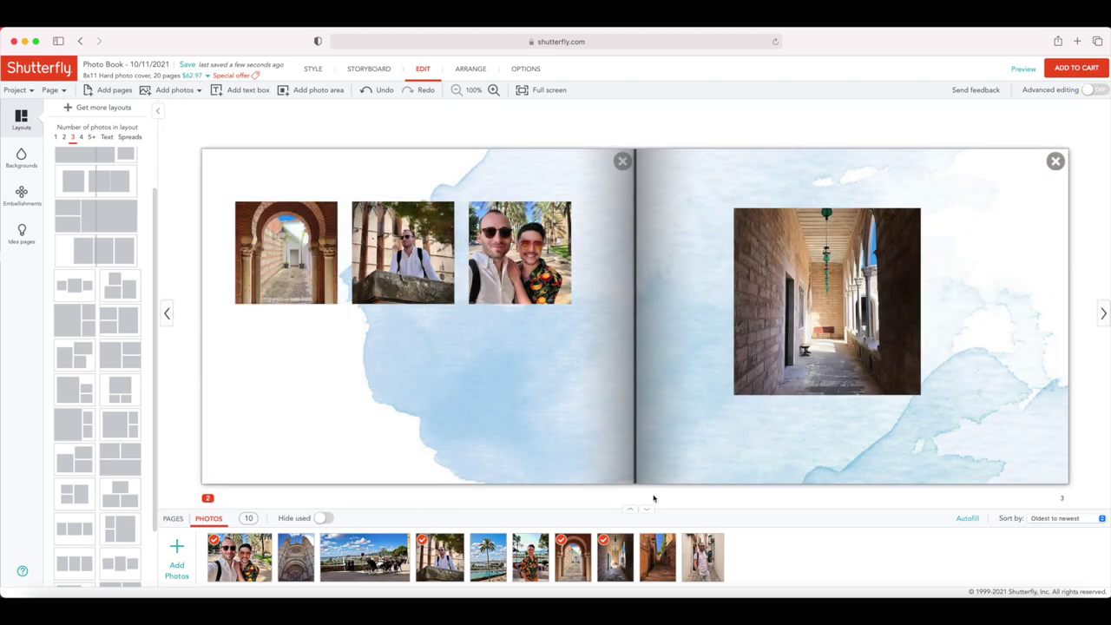
drag(657, 560, 711, 356)
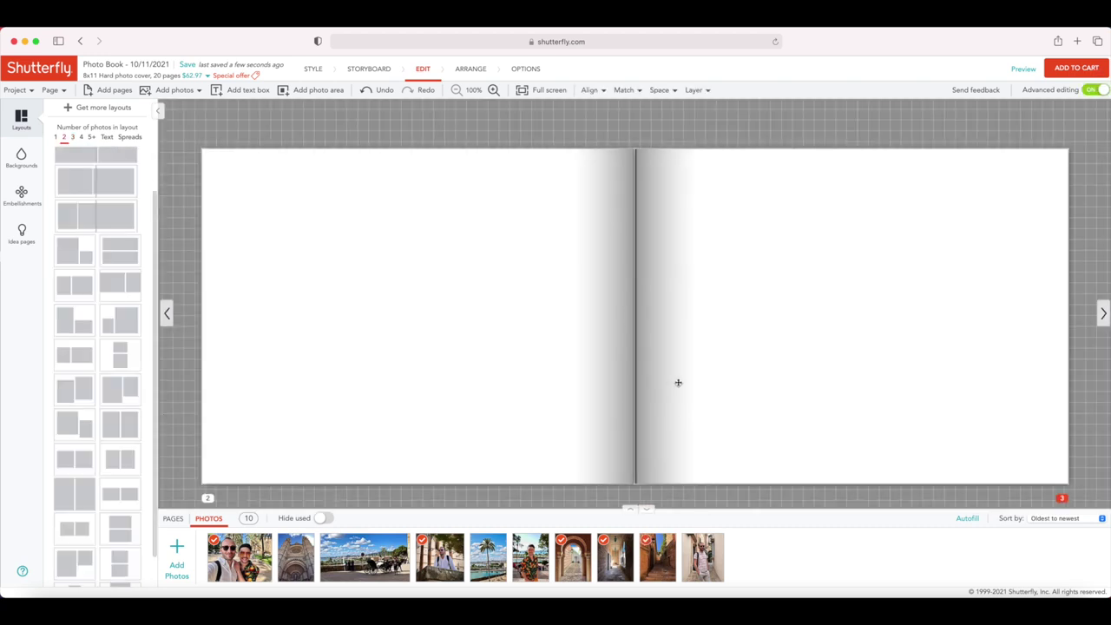